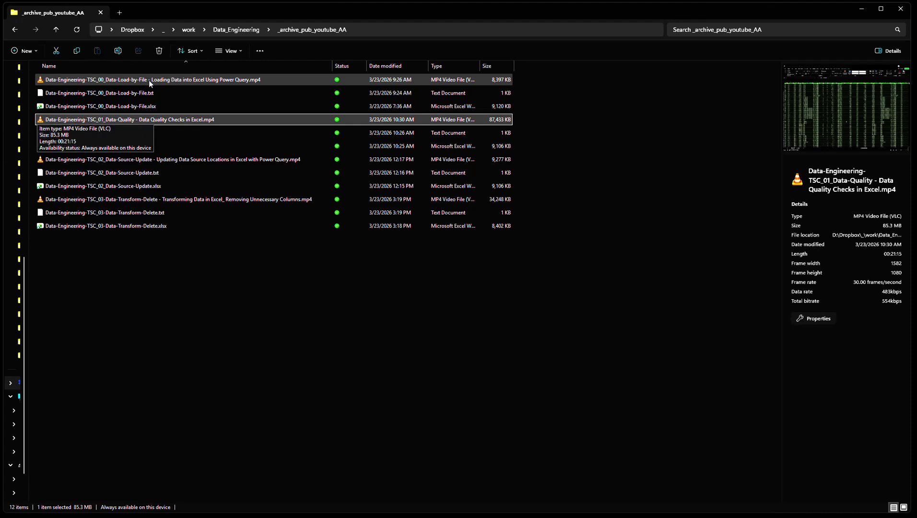
Look through the archived video, text and workbook files in the _archive_pub_youtube_AA folder
key(Down)
key(Down)
key(Down)
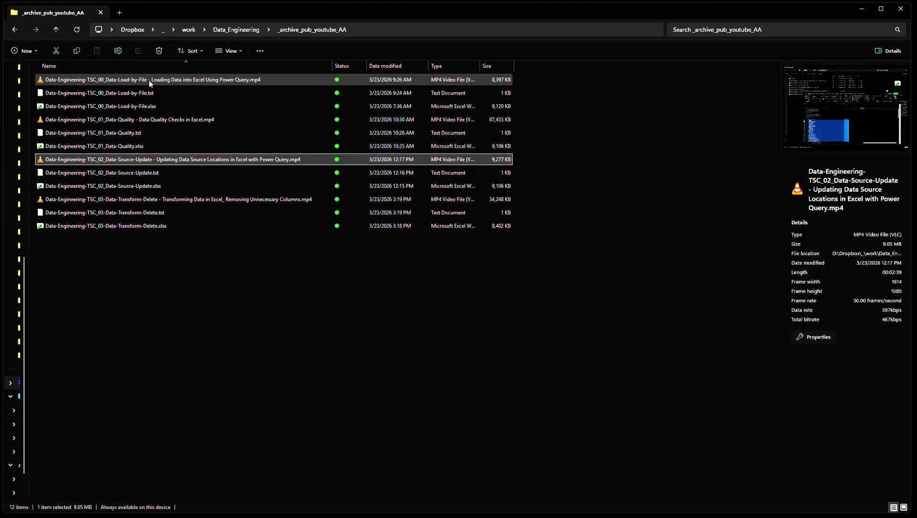
key(Down)
key(Down)
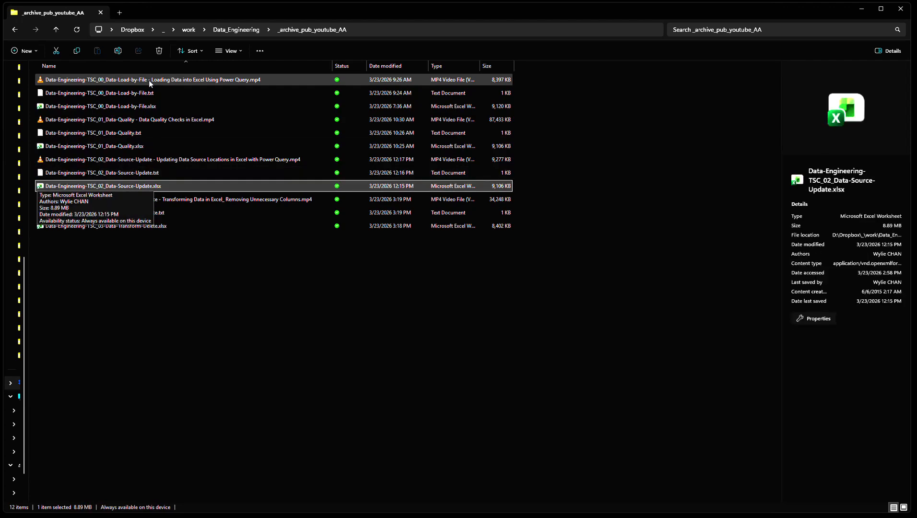
key(Down)
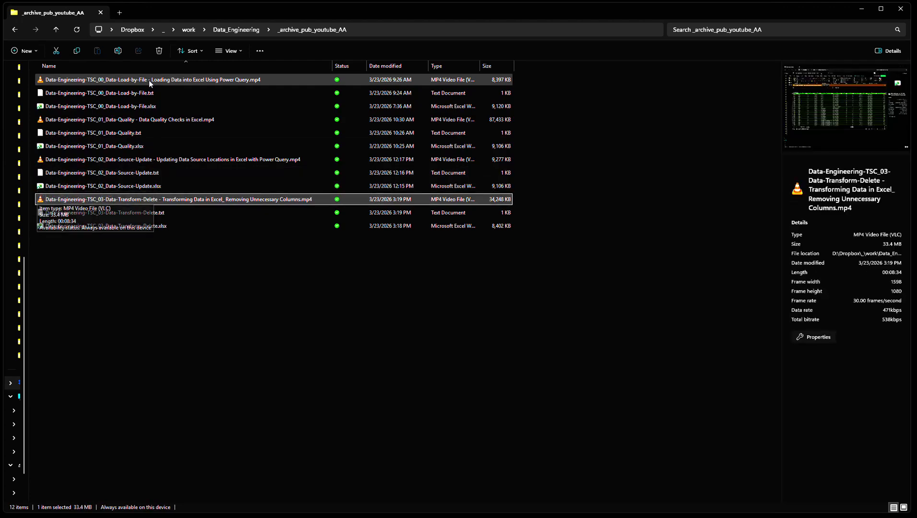
key(Down)
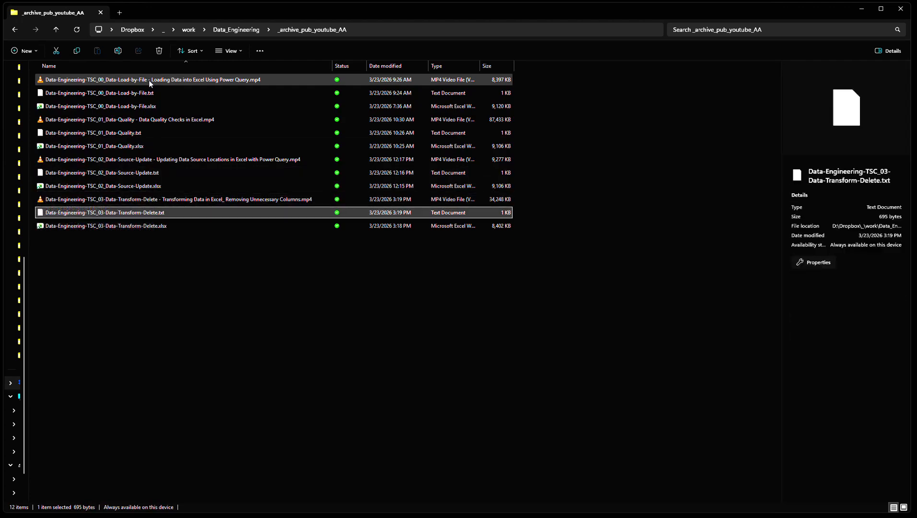
Open Data-Engineering-TSC_04-Data-Pivot.xlsx from the Data_Engineering folder, and move and resize its window to fit on screen
click(235, 31)
double_click(113, 110)
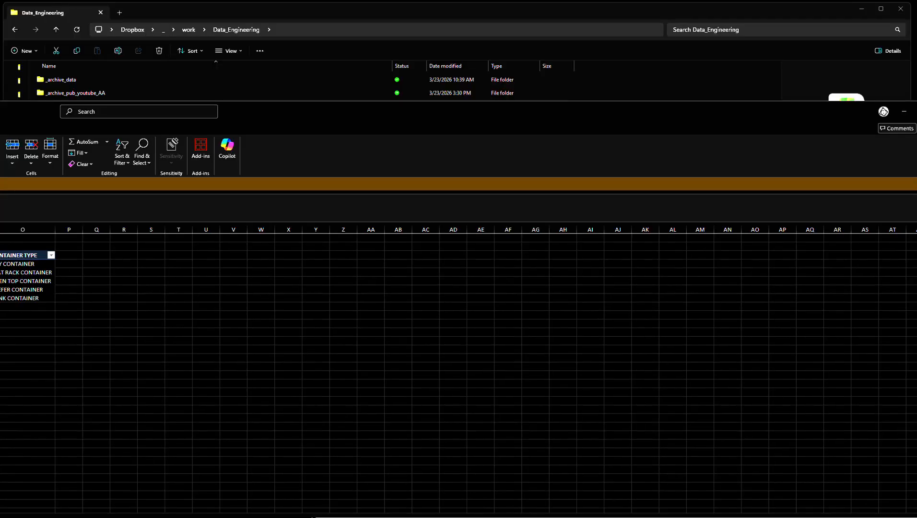
drag(0, 101, 62, 125)
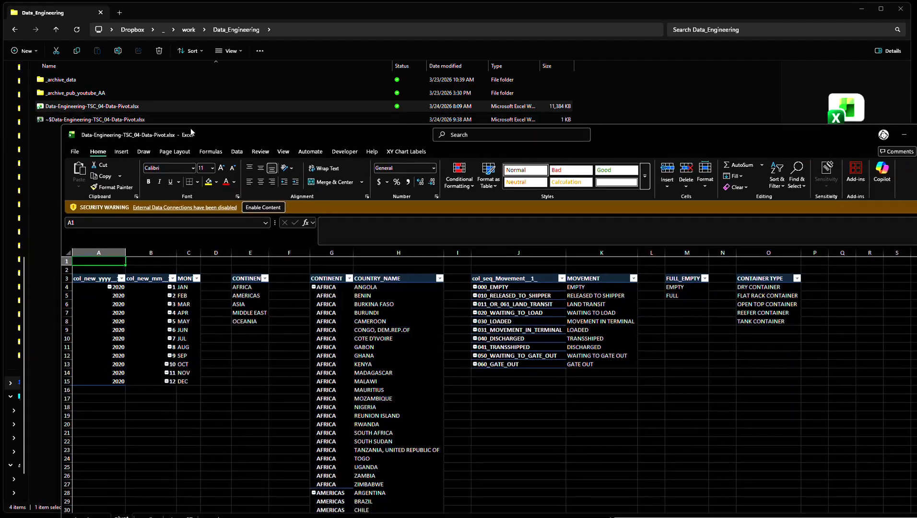
drag(246, 137, 217, 75)
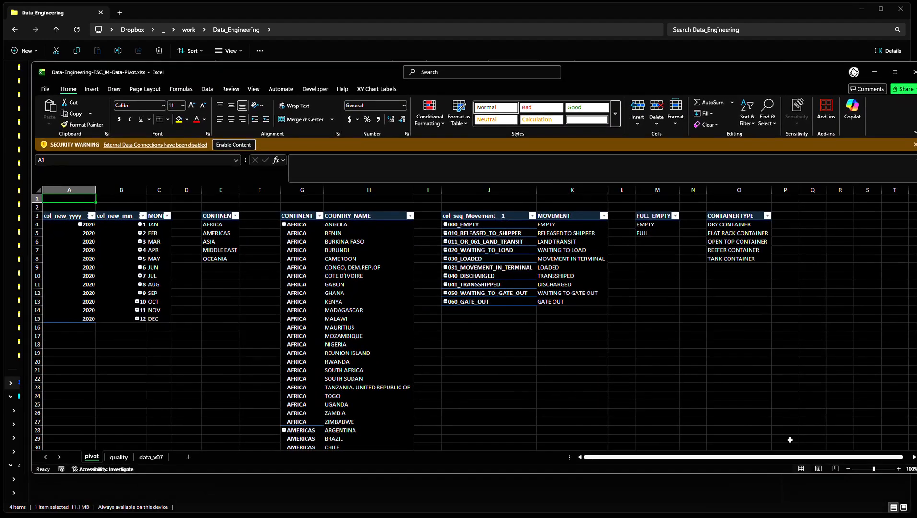
drag(908, 475, 858, 498)
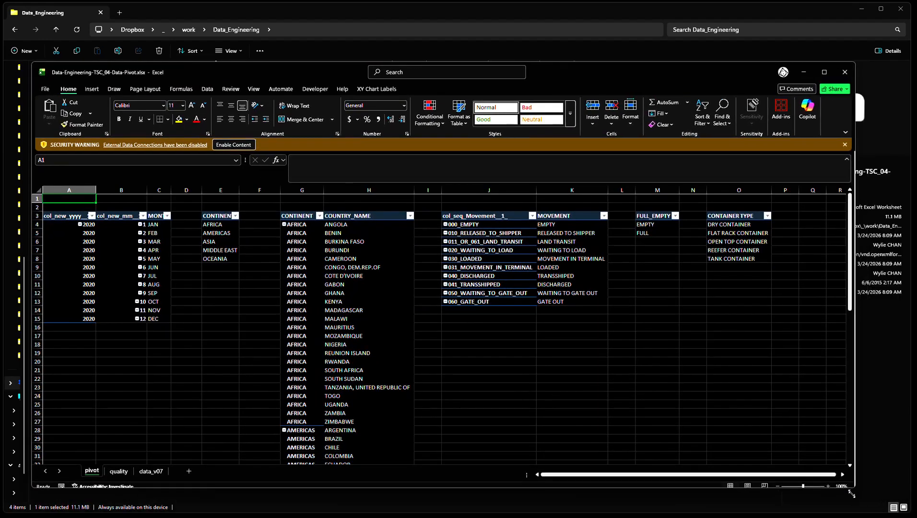
drag(320, 76, 315, 56)
click(211, 290)
click(120, 360)
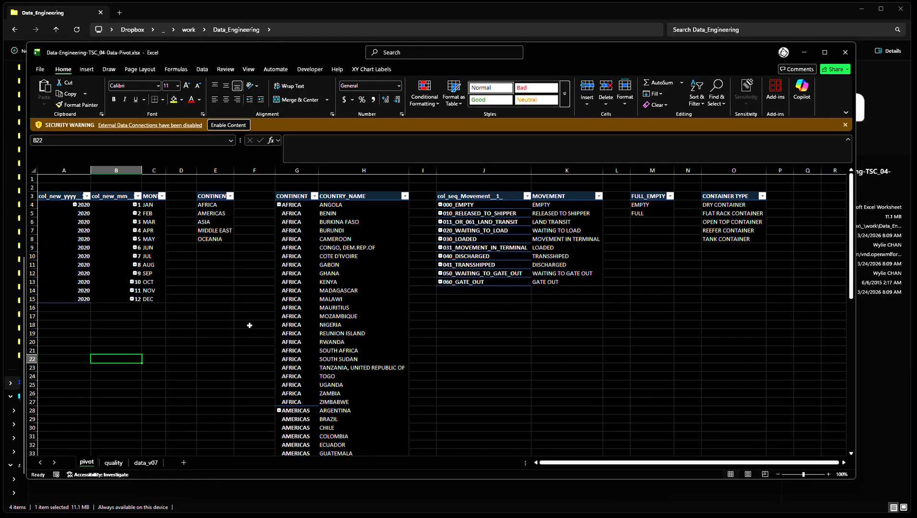
key(ctrl+Home)
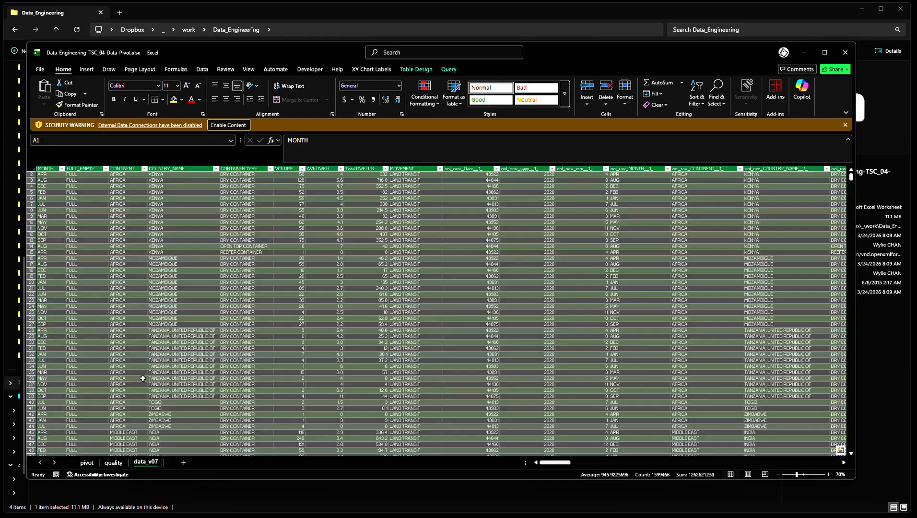
Select the whole data table on the data_v07 sheet and insert a PivotTable from it on a new worksheet
click(146, 462)
key(ctrl+Home)
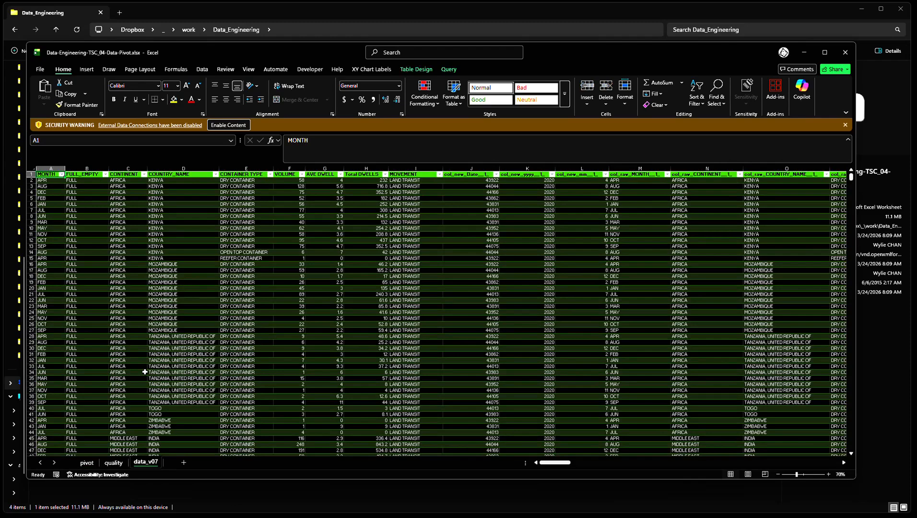
key(Down)
key(Right)
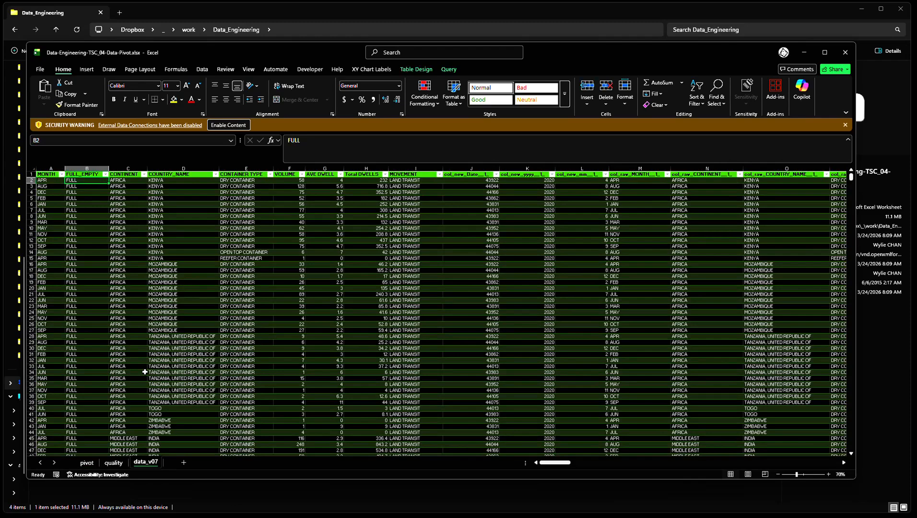
key(ctrl+Home)
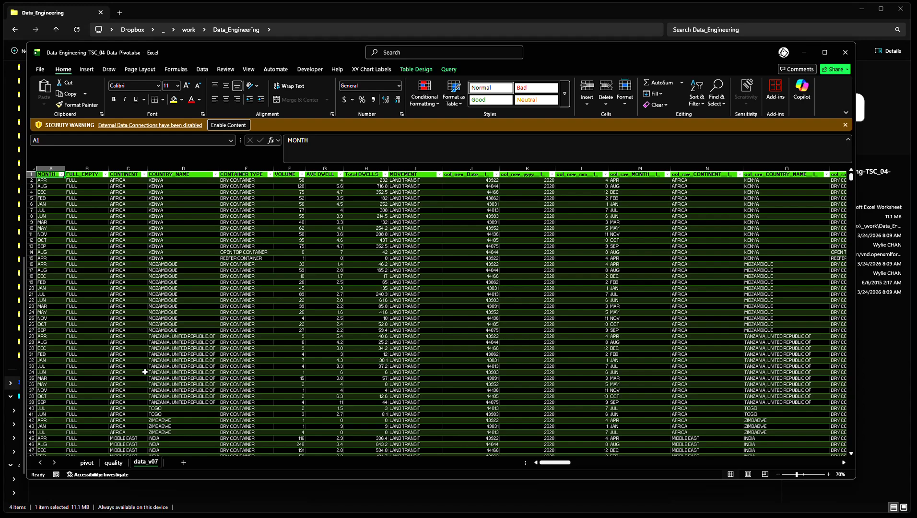
key(ctrl+shift+Down)
key(ctrl+shift+Right)
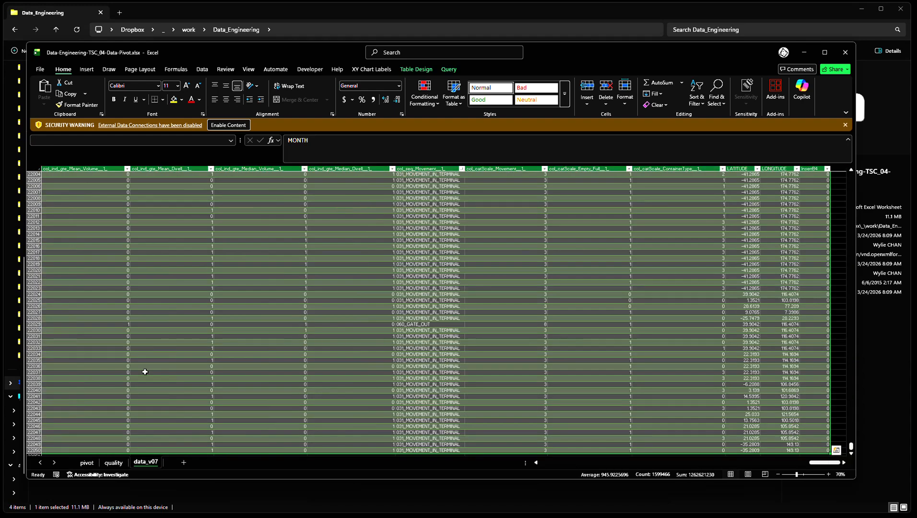
click(92, 69)
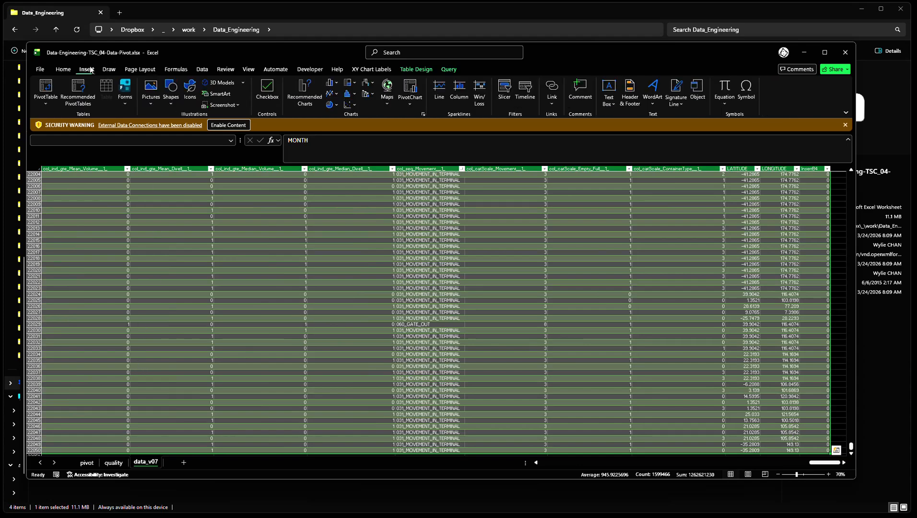
click(49, 89)
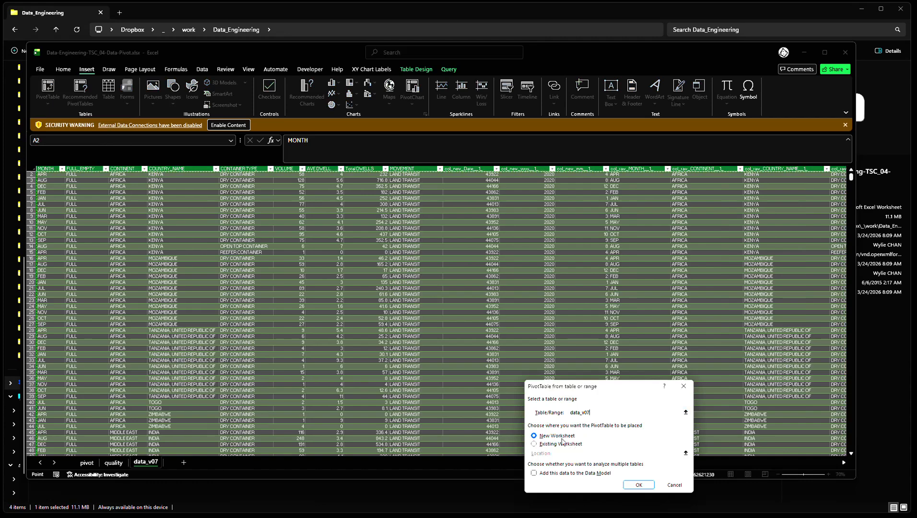
click(638, 485)
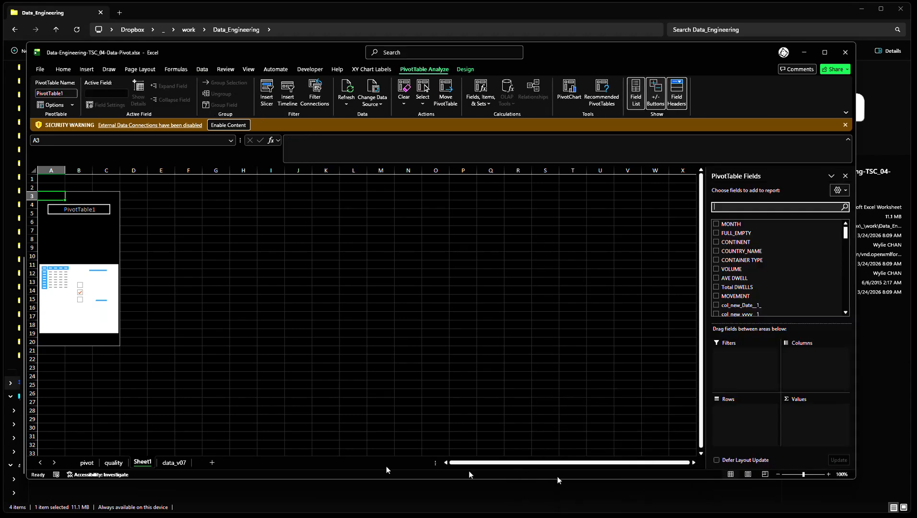
Rename the new PivotTable worksheet as pivot_demo
right_click(146, 463)
click(173, 356)
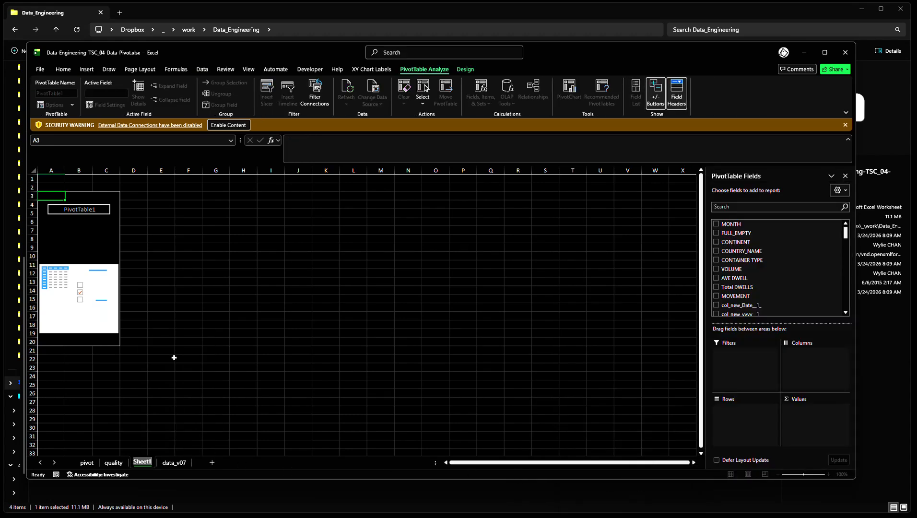
text(pivot_demo)
key(Return)
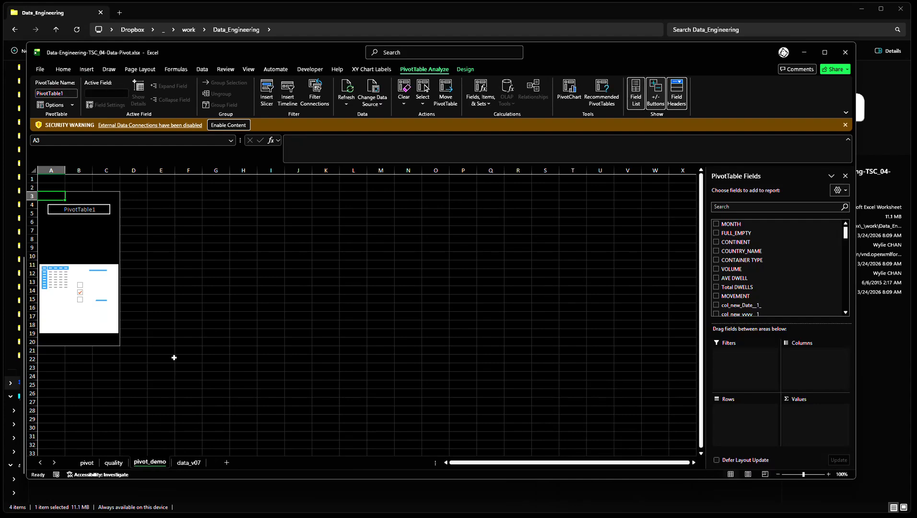
Enable the workbook's disabled external data connections and select the empty PivotTable on the pivot_demo sheet
click(87, 463)
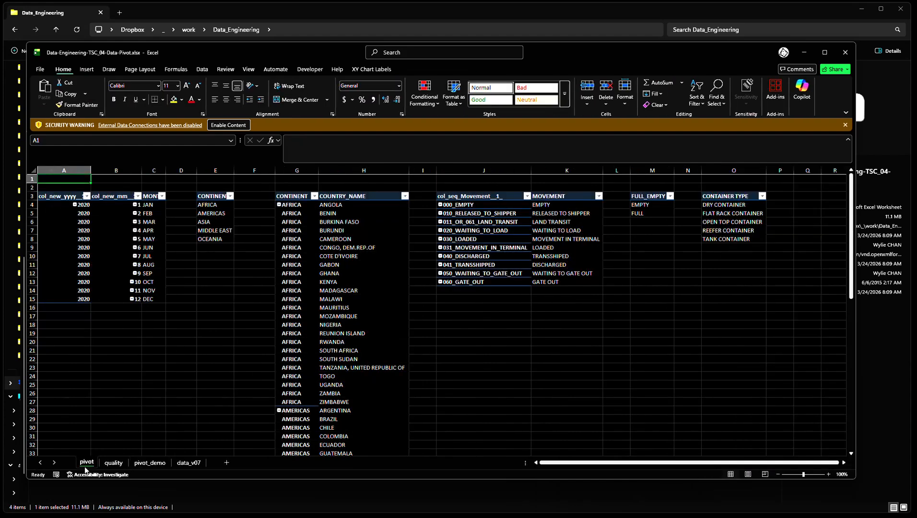
click(150, 463)
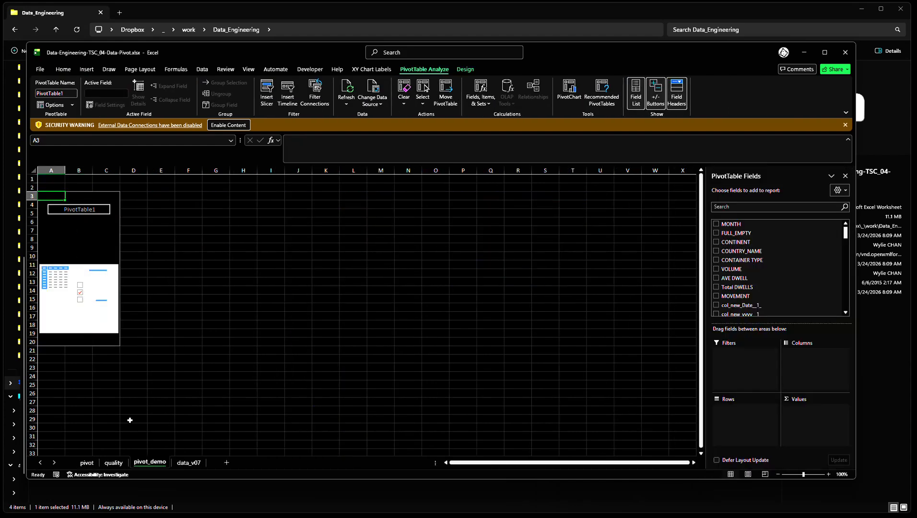
click(72, 246)
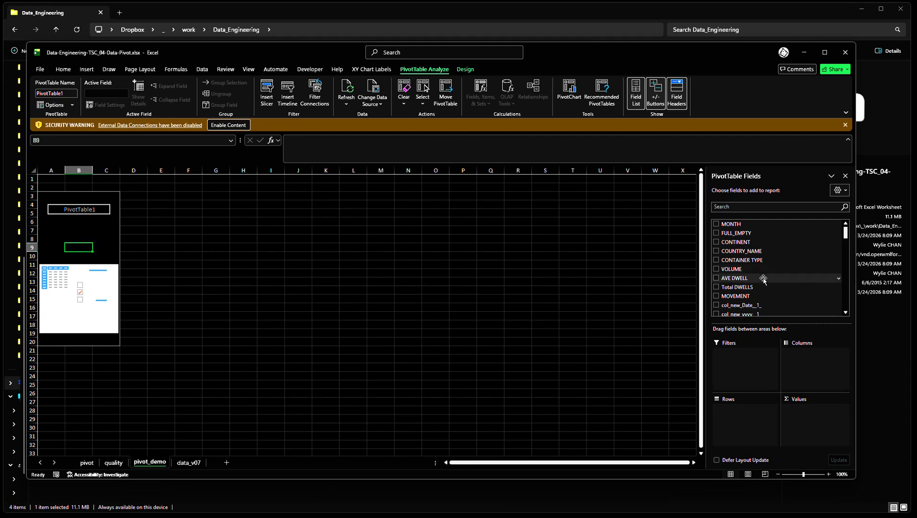
click(244, 125)
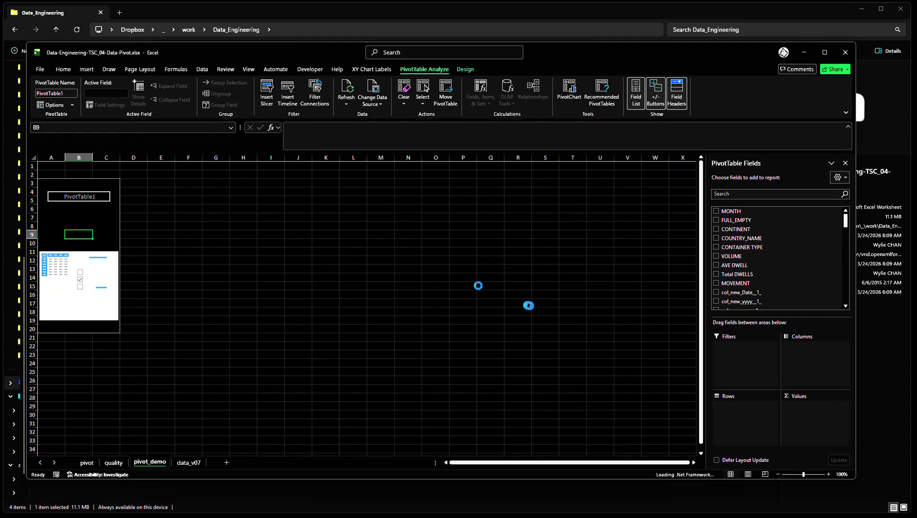
click(520, 303)
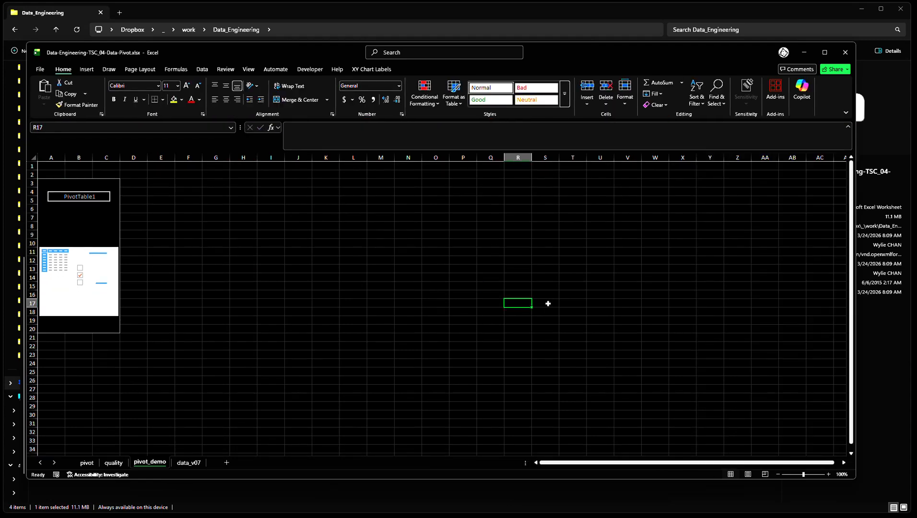
click(98, 225)
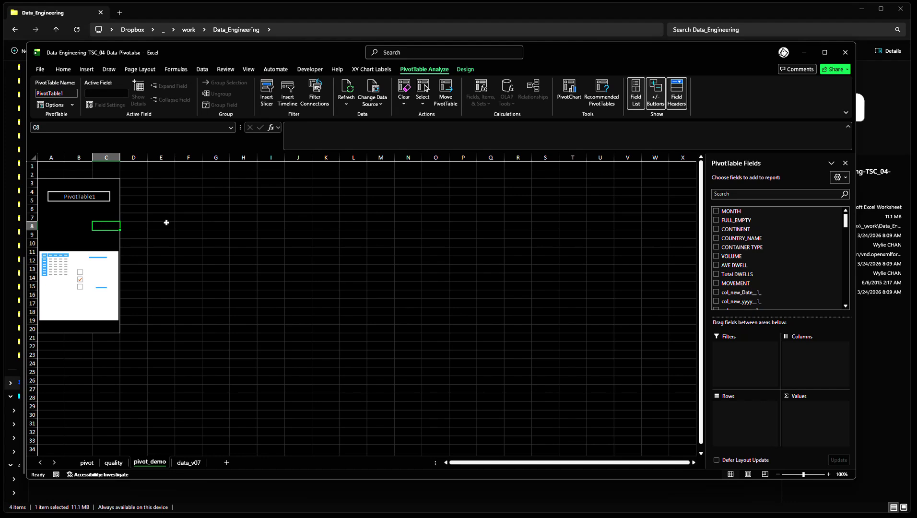
Add the MONTH field to the PivotTable's rows
scroll(766, 302, down, 3)
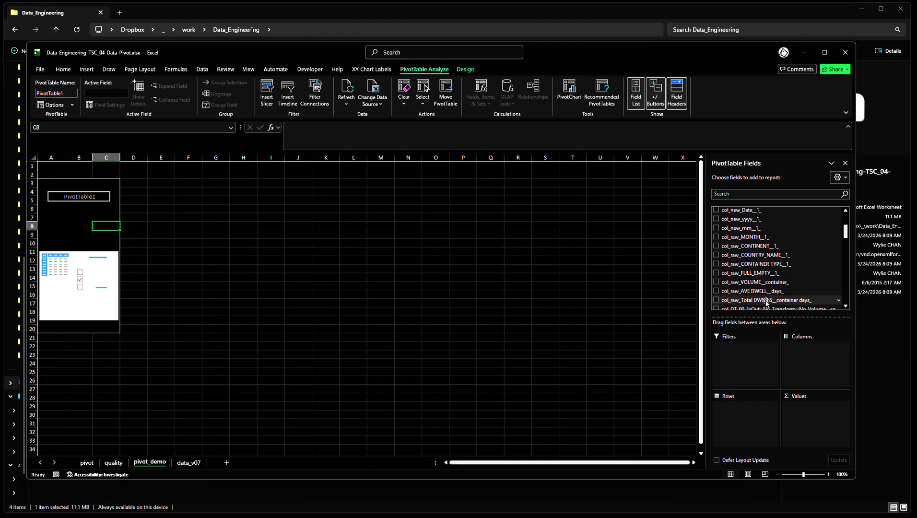
scroll(762, 282, down, 1)
scroll(762, 282, up, 1)
scroll(744, 240, up, 3)
drag(739, 211, 757, 418)
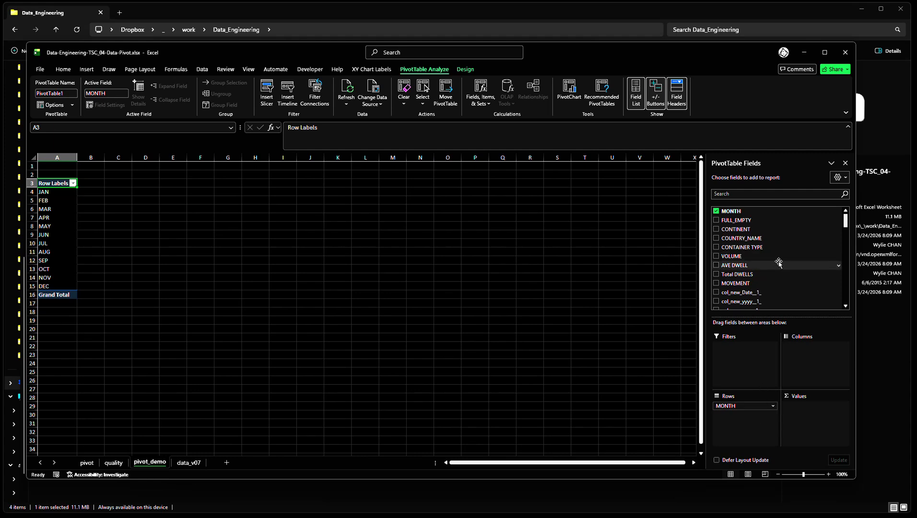
Add the col_new_mm__1_ field to the PivotTable's rows, below MONTH
scroll(776, 261, down, 1)
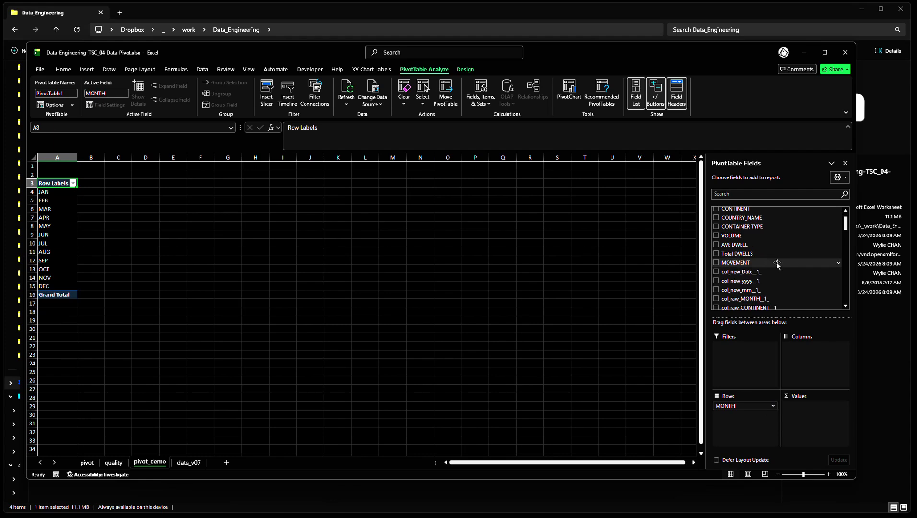
scroll(776, 263, down, 1)
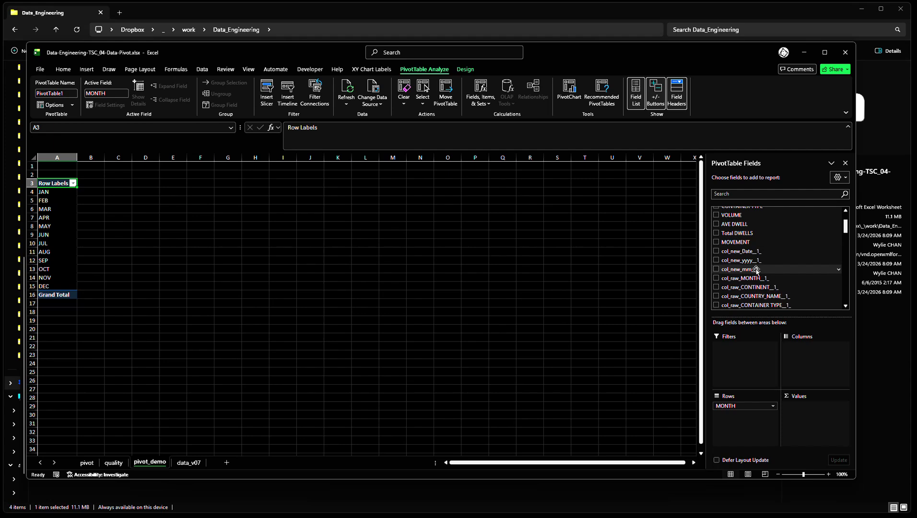
drag(746, 269, 757, 409)
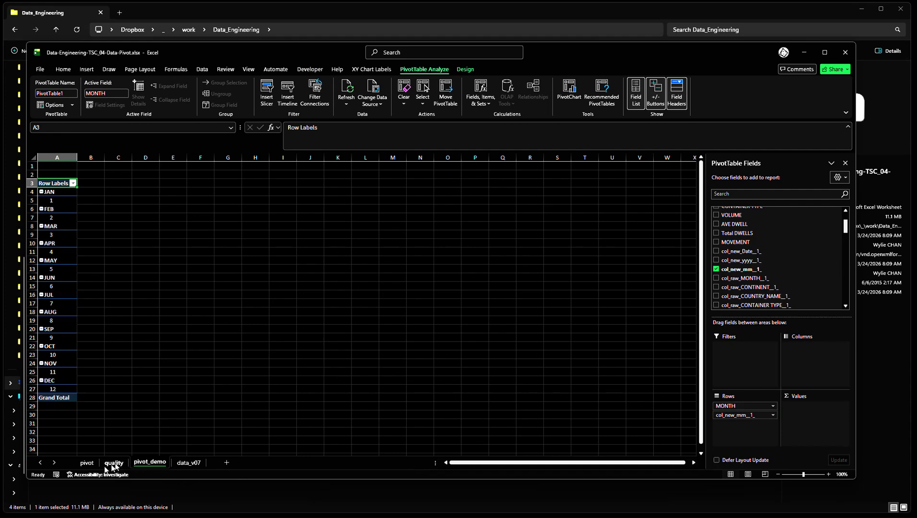
Move the pivot_demo sheet before the pivot sheet, compare it with the finished pivot layout and return to it
drag(146, 465, 85, 464)
click(132, 465)
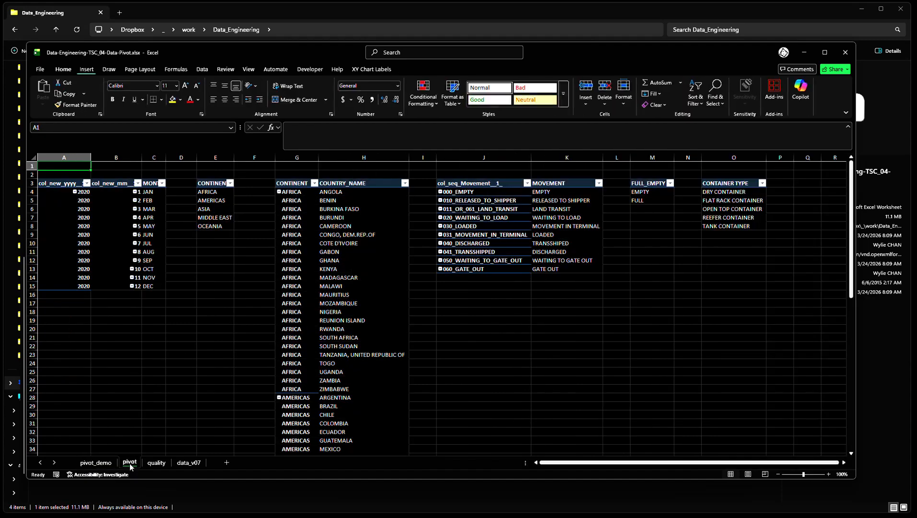
click(96, 463)
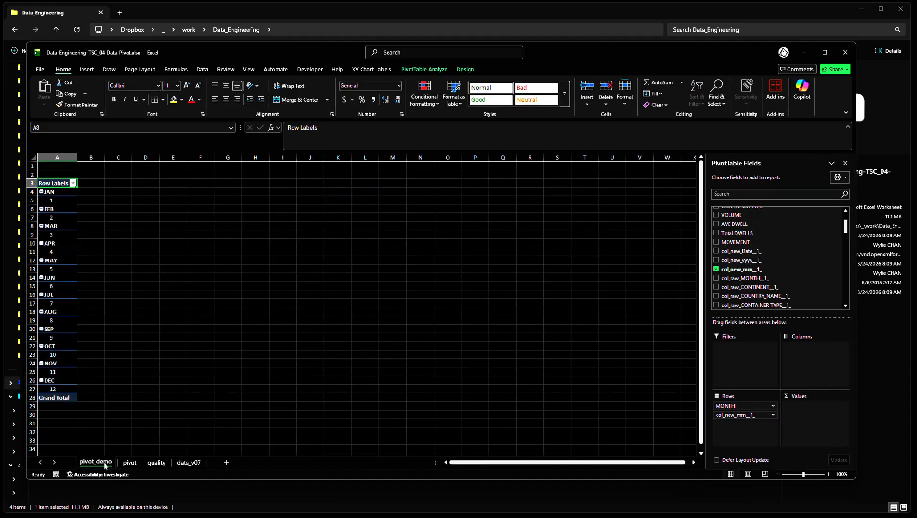
Place col_new_mm__1_ above MONTH in the PivotTable's rows and add col_new_yyyy__1_ as the topmost row field
click(257, 258)
click(51, 207)
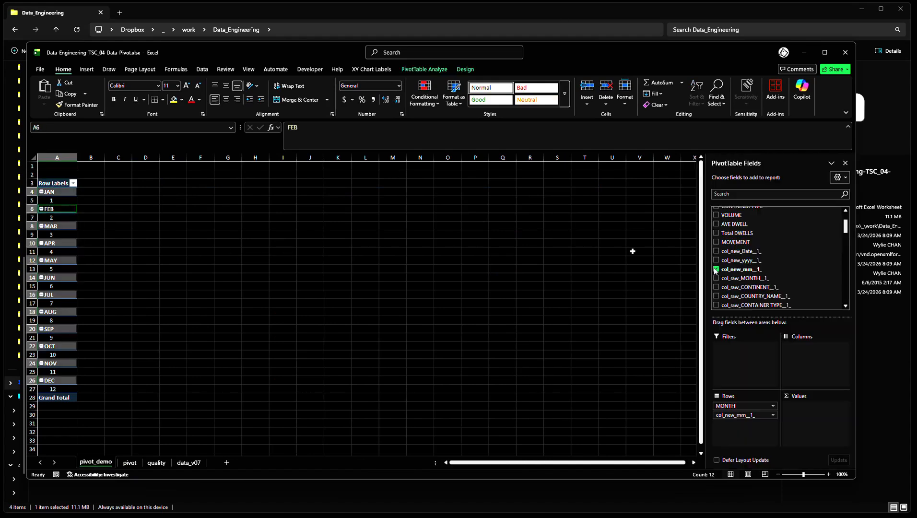
drag(754, 416, 755, 405)
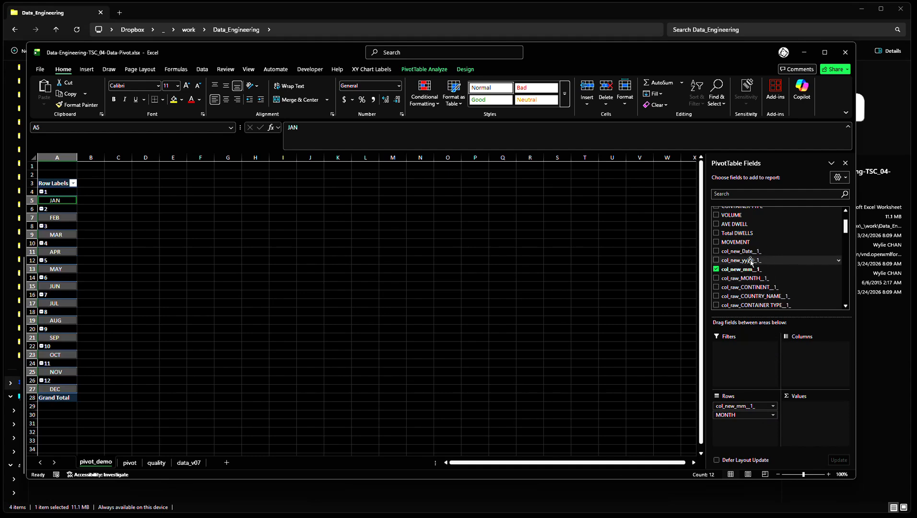
drag(751, 261, 761, 403)
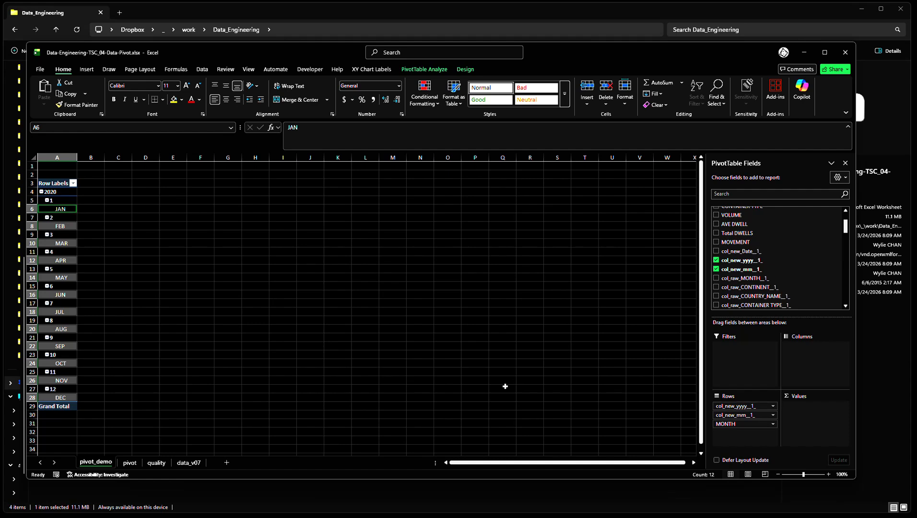
Turn off all subtotals in the PivotTable and switch its grand totals off for rows and columns
click(99, 201)
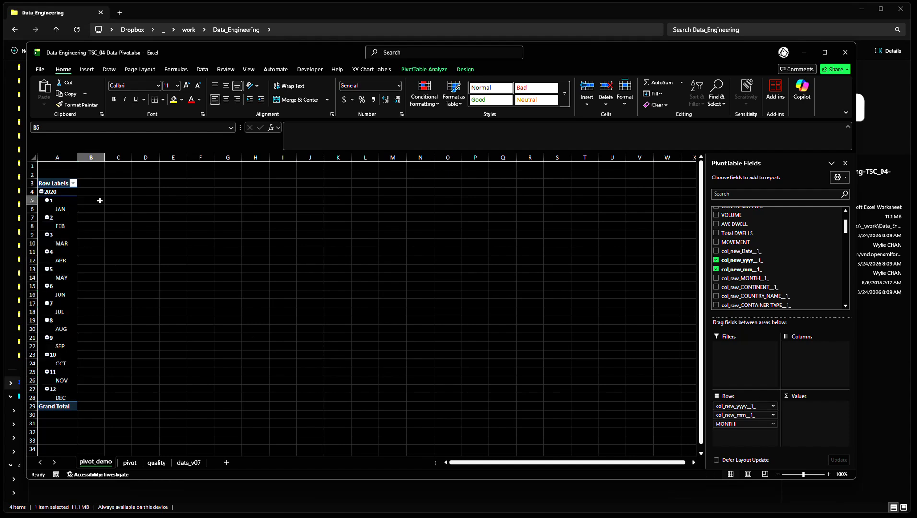
click(62, 204)
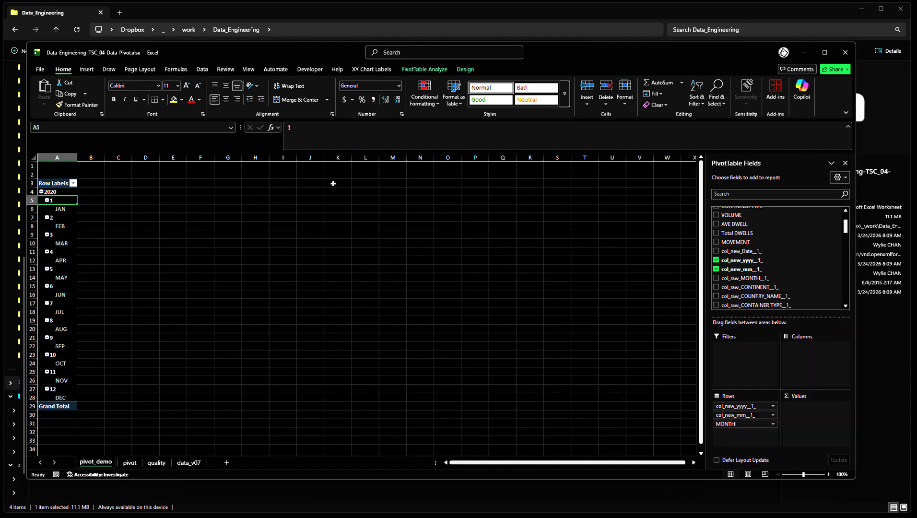
click(456, 71)
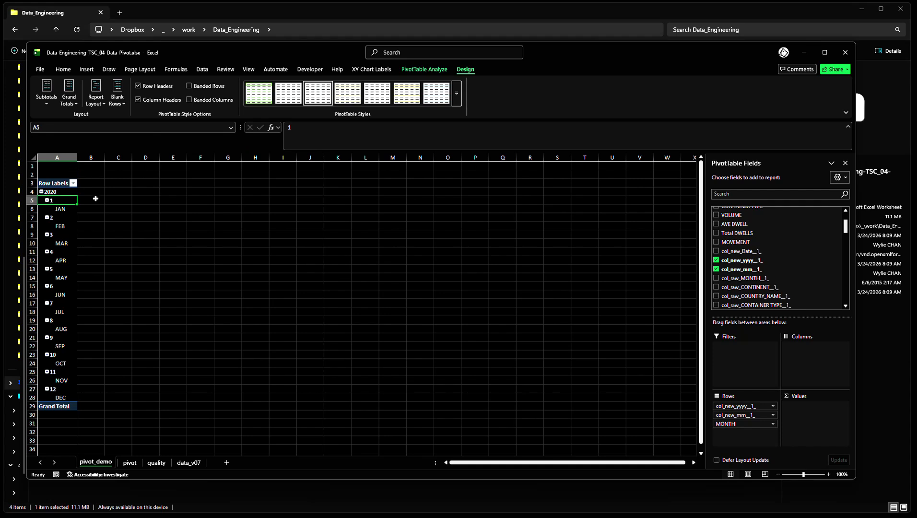
click(45, 104)
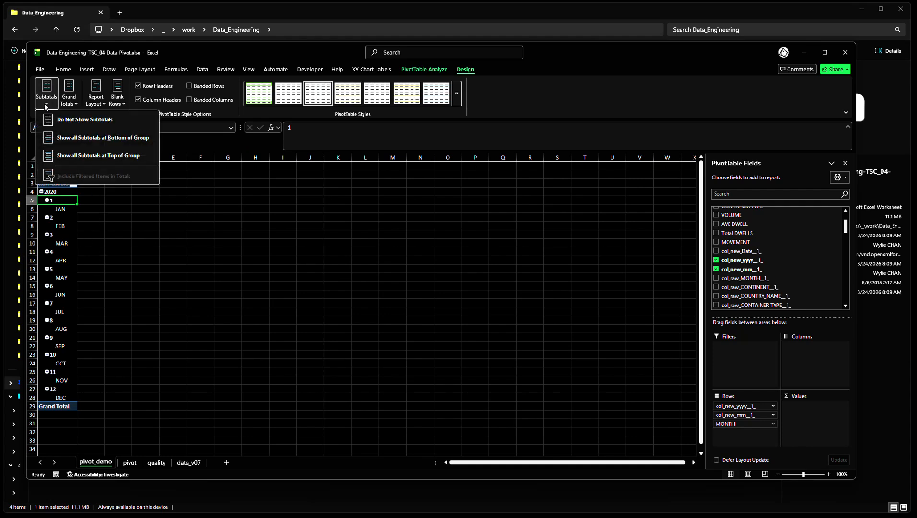
click(70, 125)
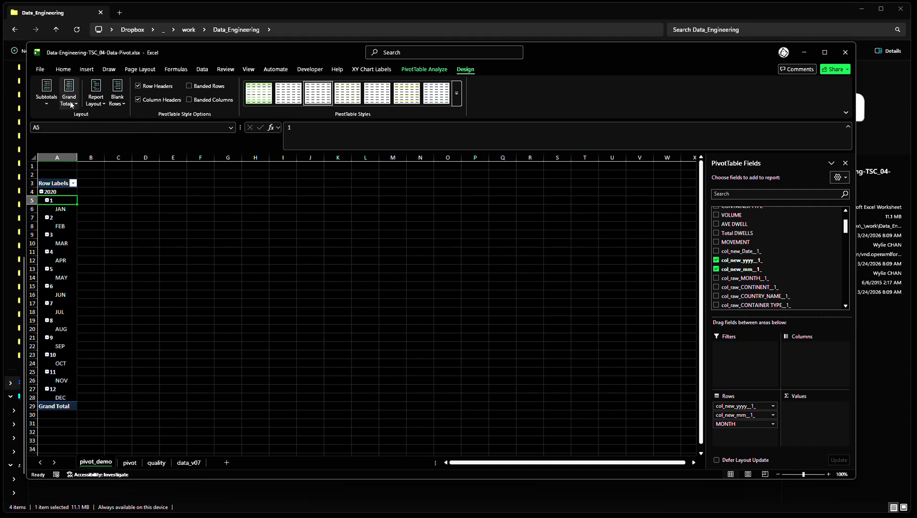
click(70, 102)
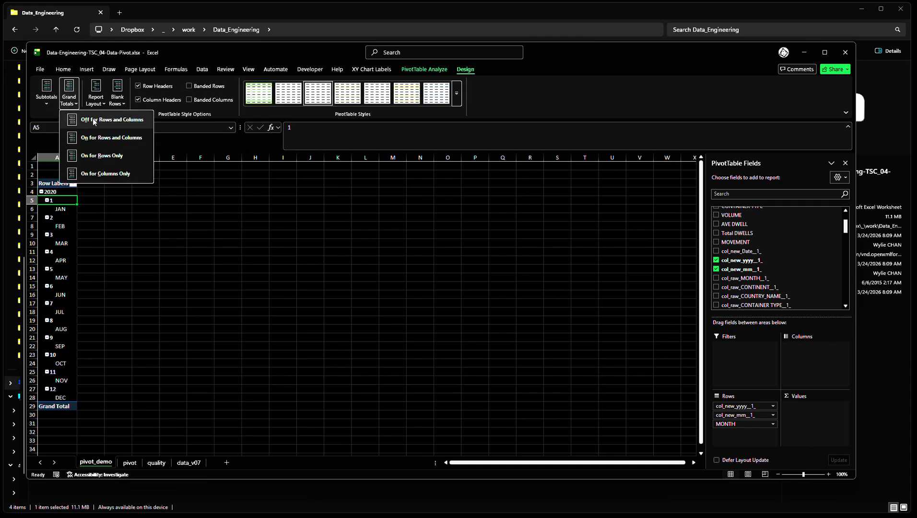
click(94, 121)
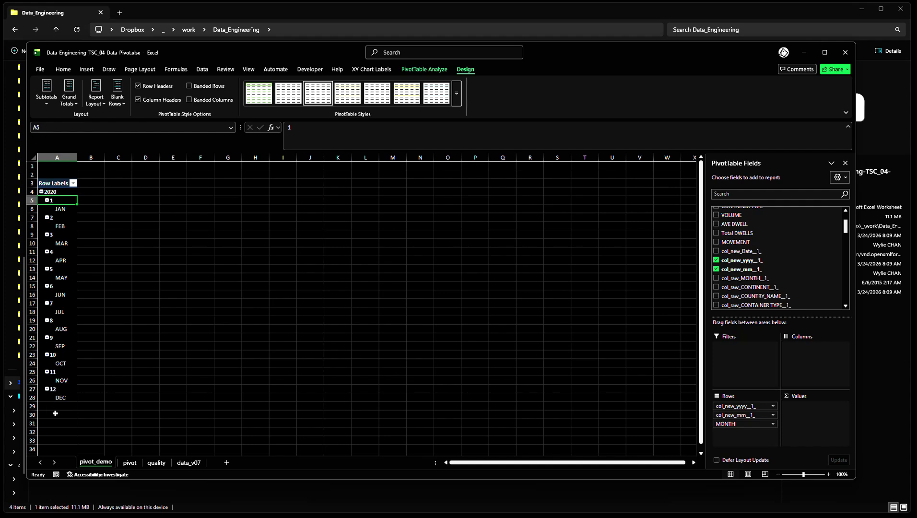
Show the PivotTable in tabular form with all item labels repeated and compare it with the one on the pivot sheet
click(94, 103)
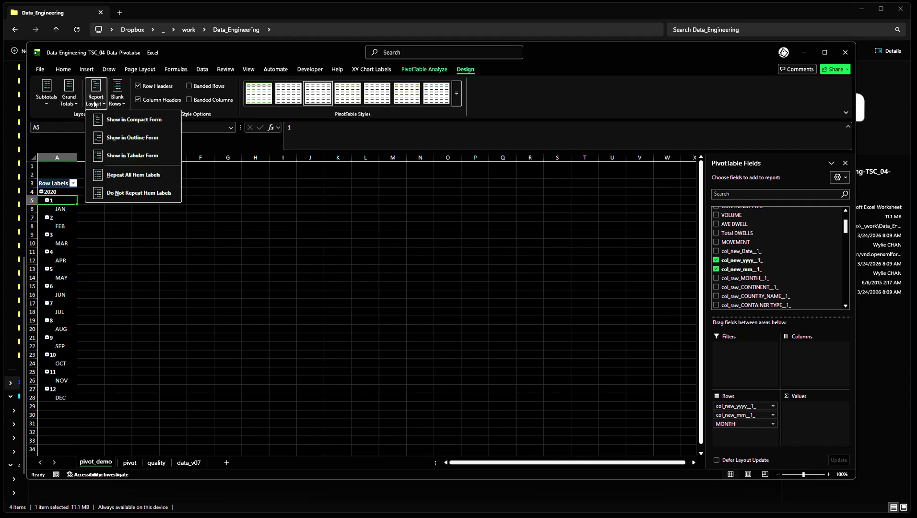
click(130, 157)
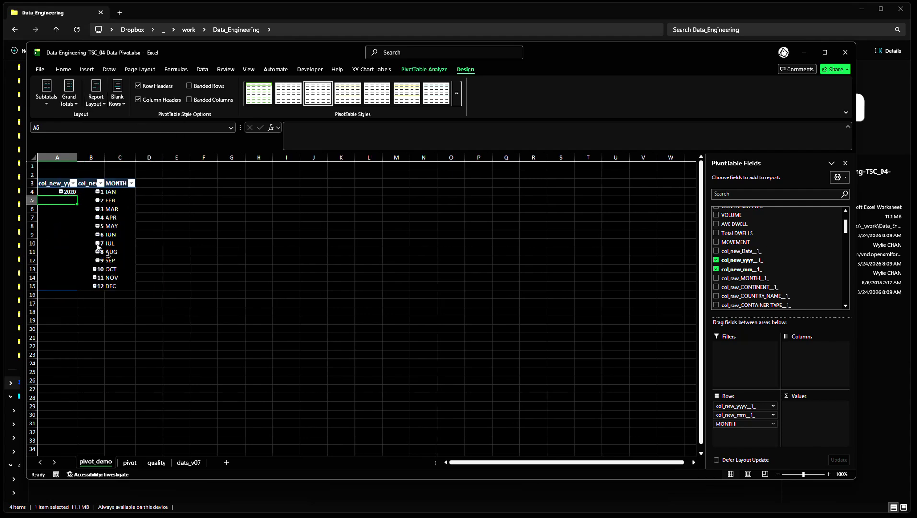
click(99, 103)
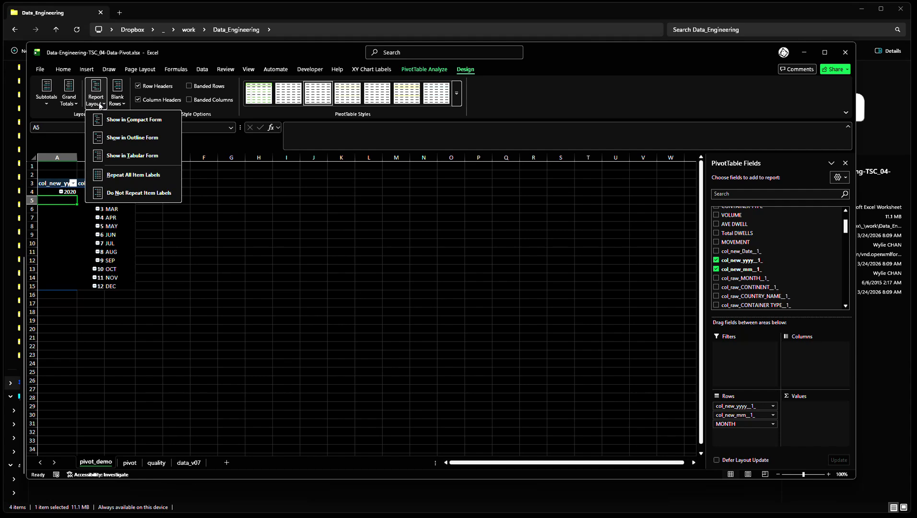
click(127, 175)
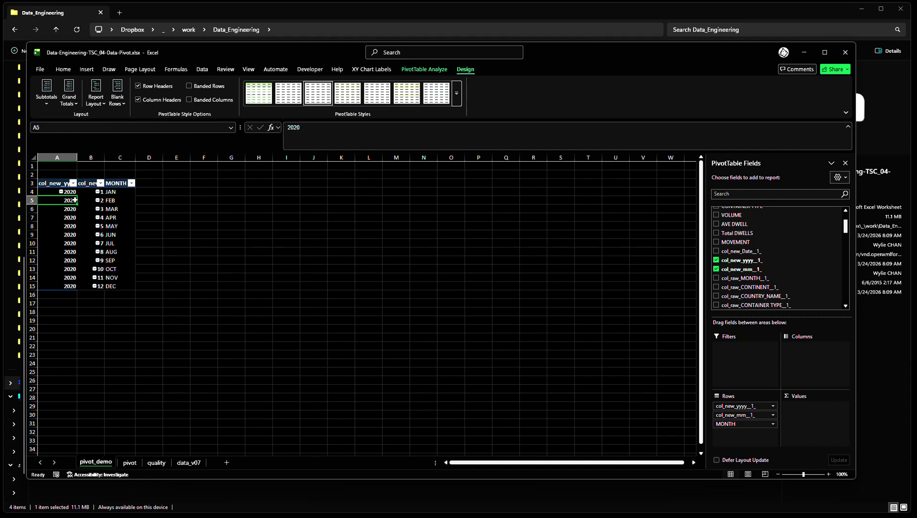
click(133, 465)
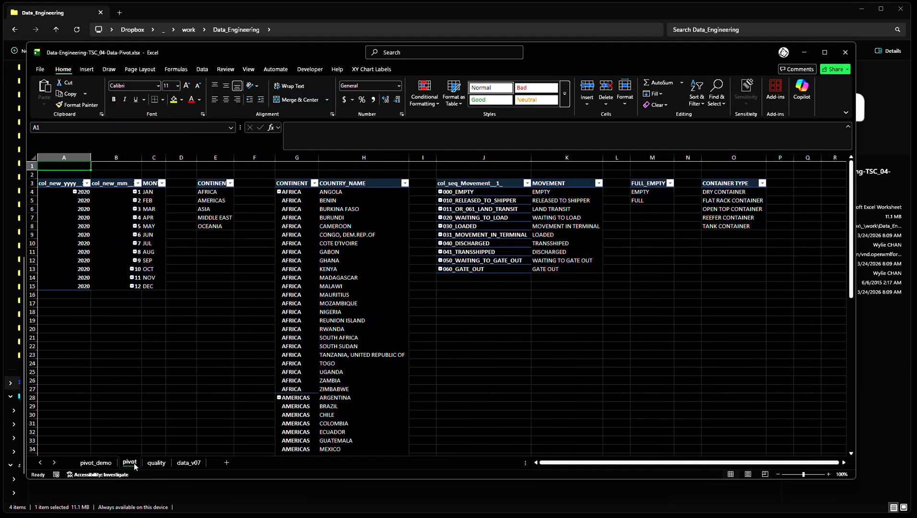
click(101, 462)
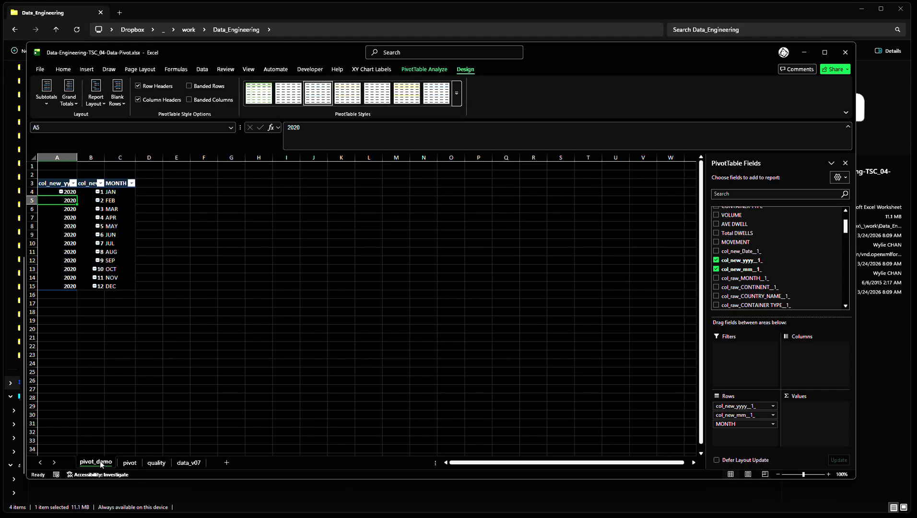
click(123, 463)
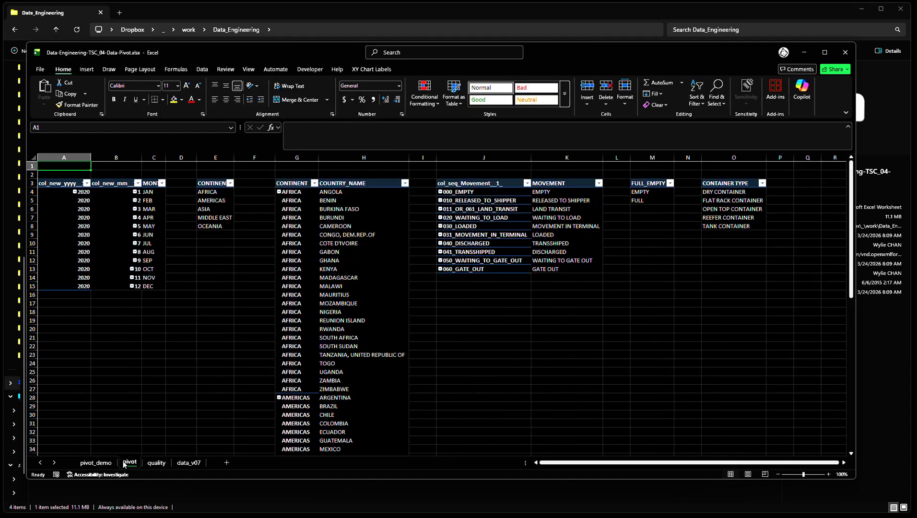
click(96, 462)
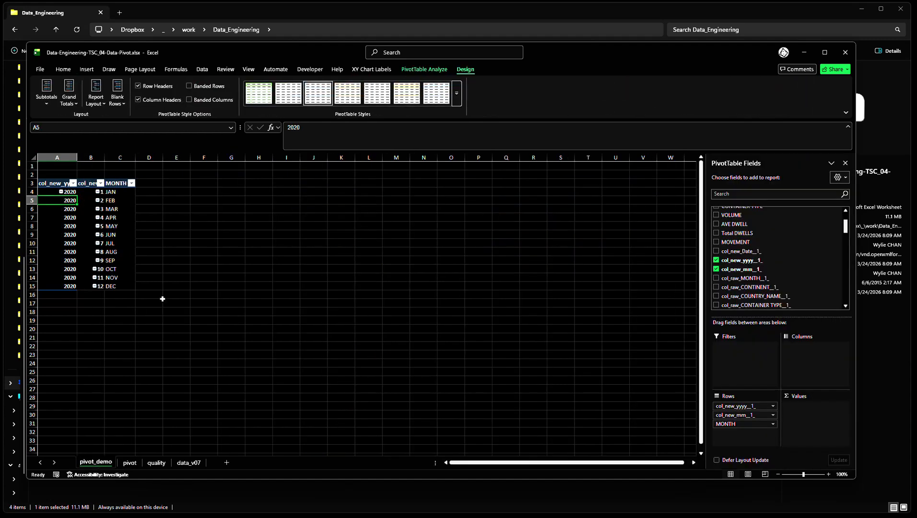
Copy the whole year and month PivotTable, headers included, and paste the copy at E3 on the pivot_demo sheet
click(175, 256)
click(91, 215)
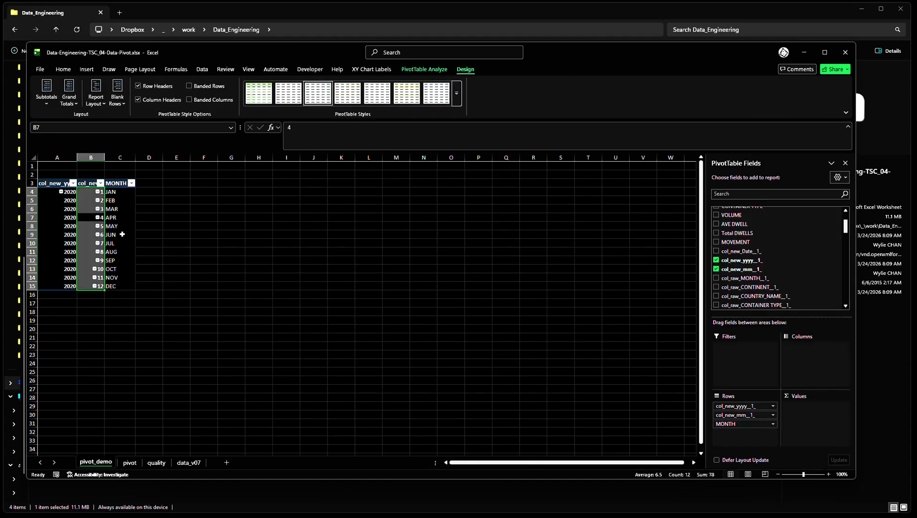
key(ctrl+Left)
key(ctrl+Up)
key(ctrl+Up)
key(ctrl+Down)
key(ctrl+shift+Right)
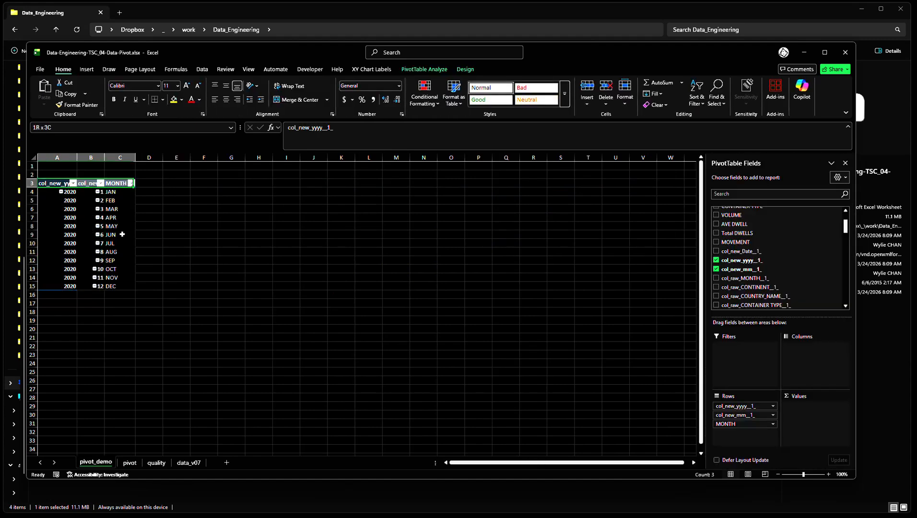
key(ctrl+shift+Down)
key(ctrl+c)
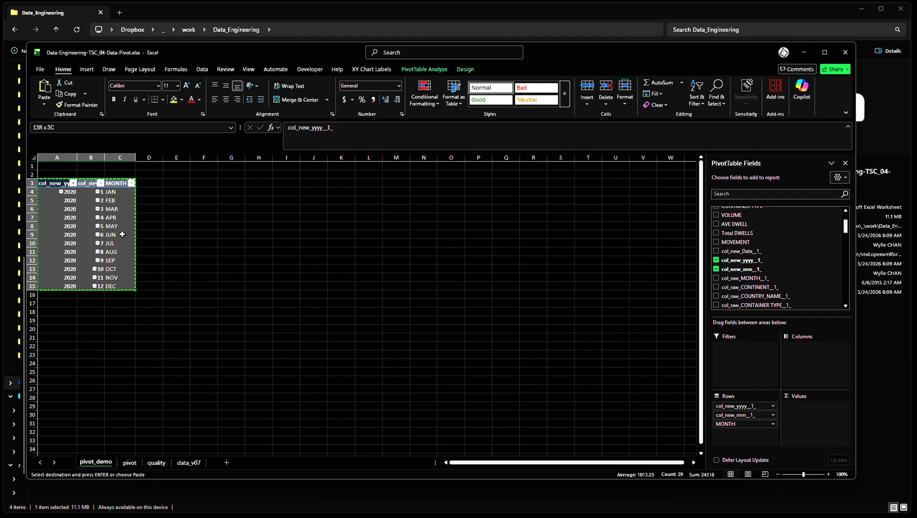
key(Right)
key(Right)
key(Right)
key(Right)
key(ctrl+v)
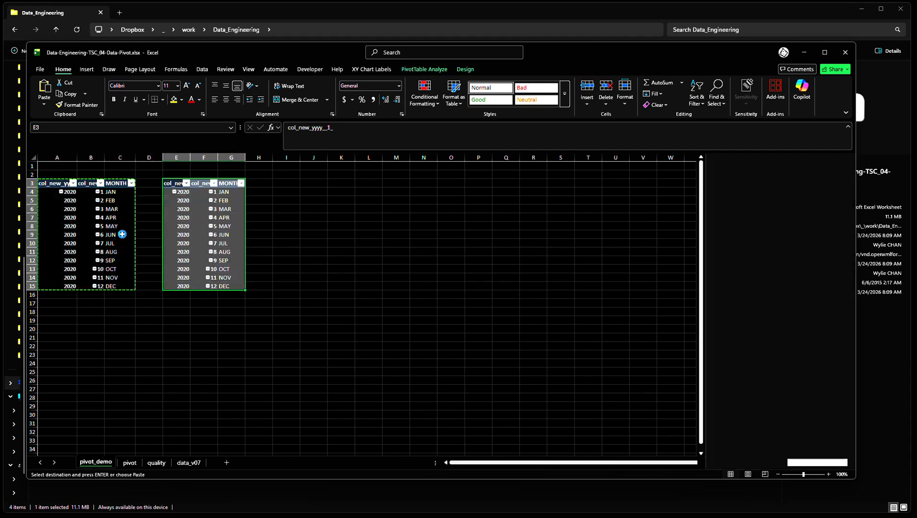
click(311, 235)
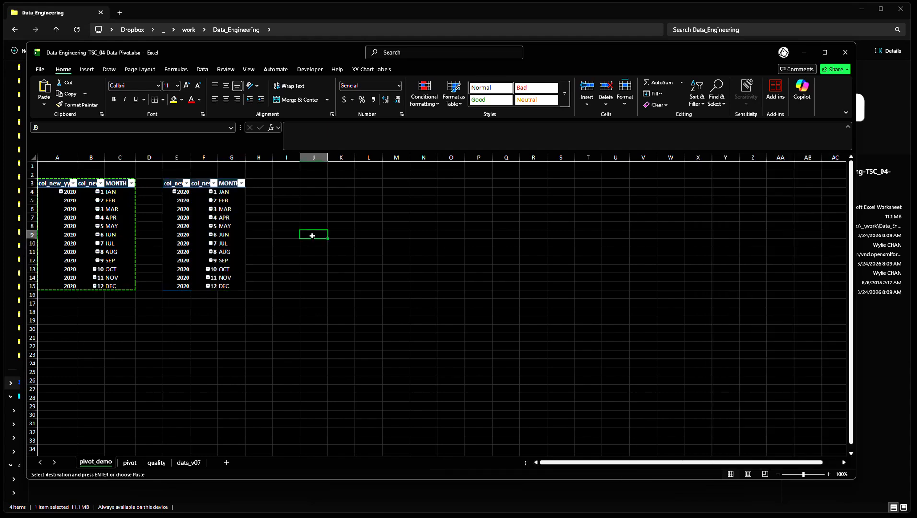
click(197, 220)
key(Escape)
click(381, 220)
Replace col_new_yyyy__1_, col_new_mm__1_ and MONTH with CONTINENT in the copied PivotTable's rows and compare it with the pivot sheet
click(231, 217)
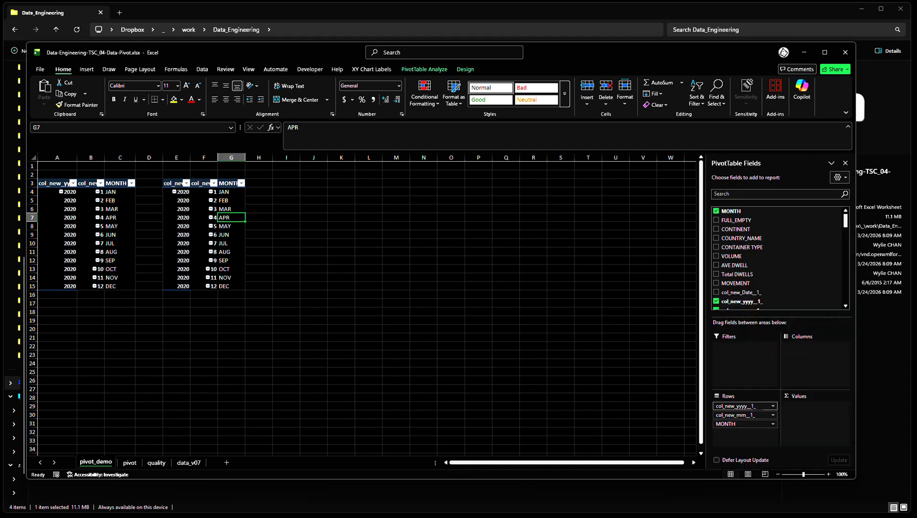
scroll(729, 300, down, 1)
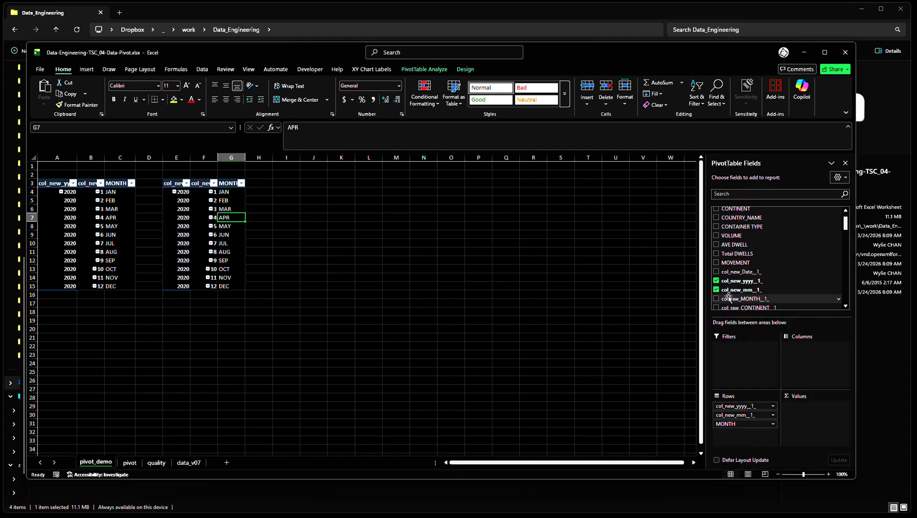
click(716, 289)
click(717, 281)
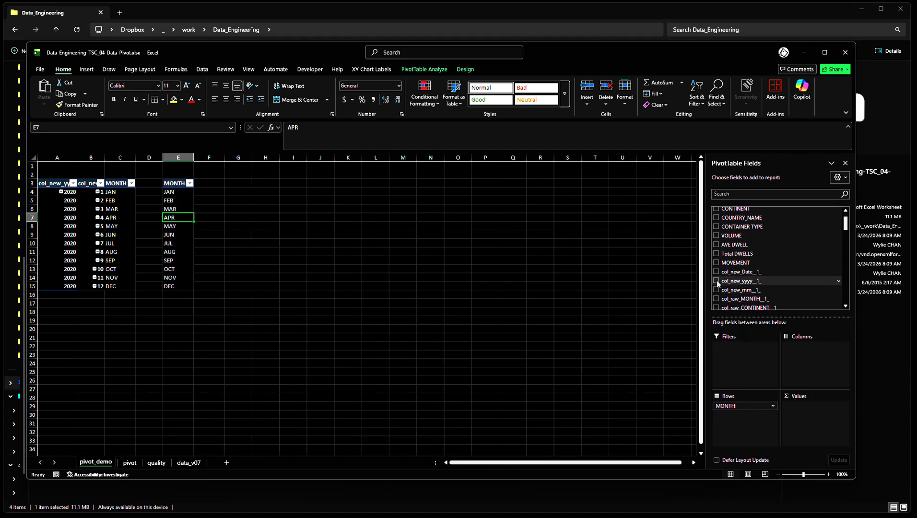
scroll(734, 287, up, 1)
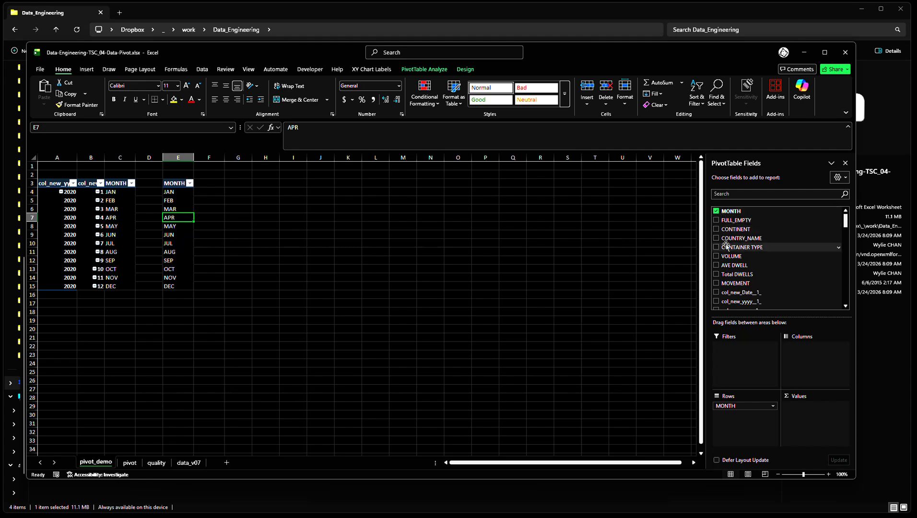
click(716, 229)
click(717, 211)
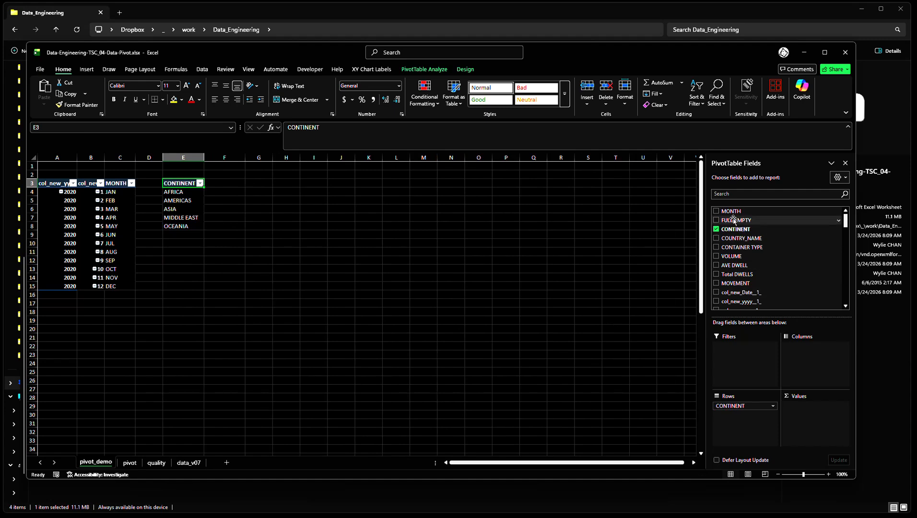
click(130, 462)
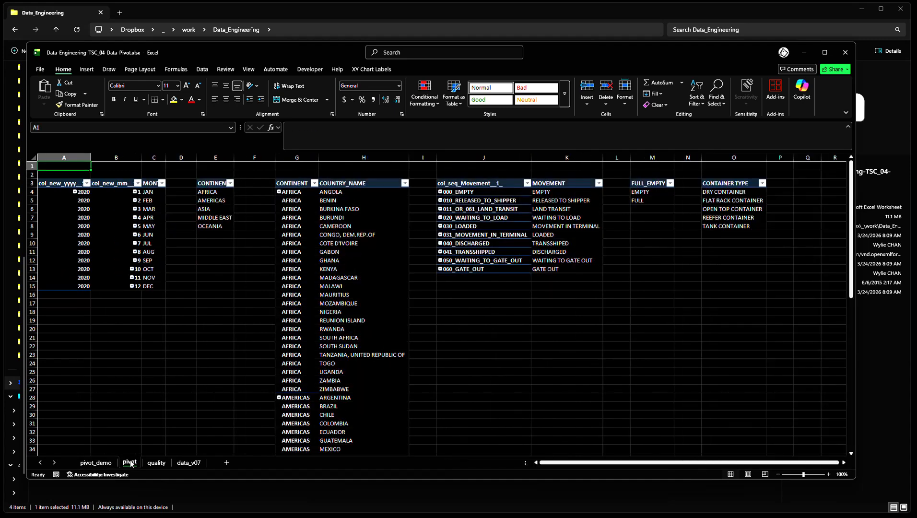
click(100, 463)
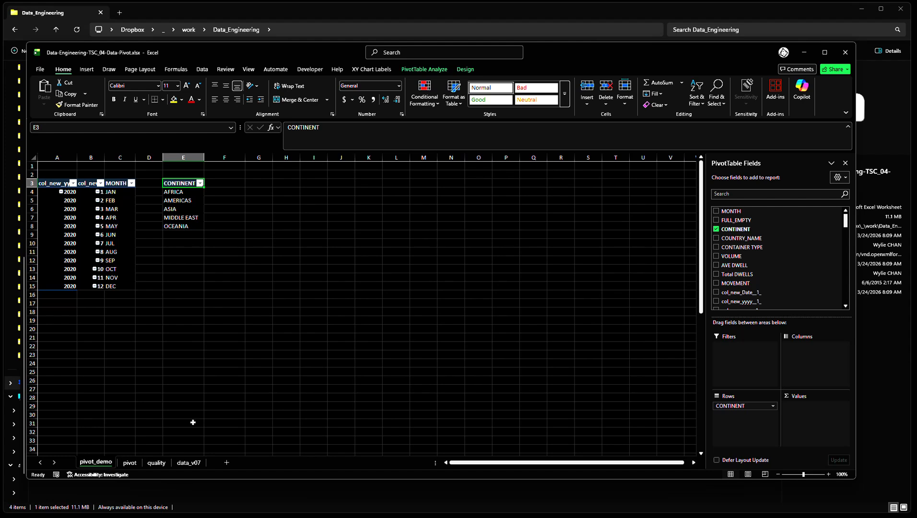
Copy the CONTINENT PivotTable and paste the copy at G3, leaving column F empty between them
click(244, 314)
key(Left)
key(ctrl+Up)
key(Up)
key(Up)
key(Up)
key(Up)
key(Up)
key(ctrl+shift+Down)
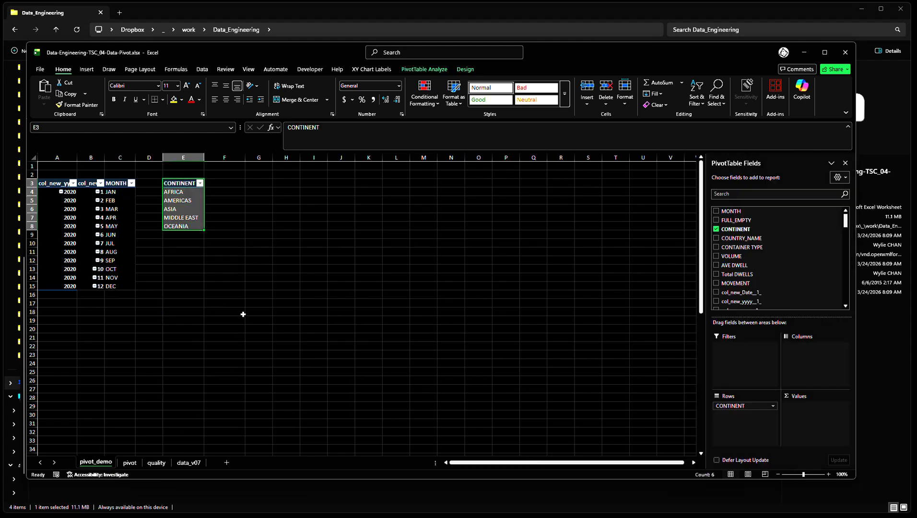
key(ctrl+c)
key(Right)
key(Right)
key(ctrl+v)
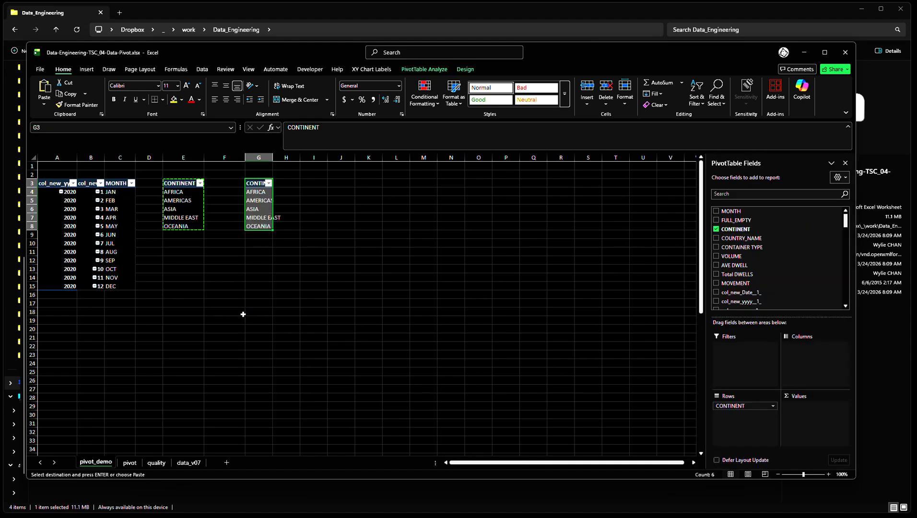
key(Left)
key(Right)
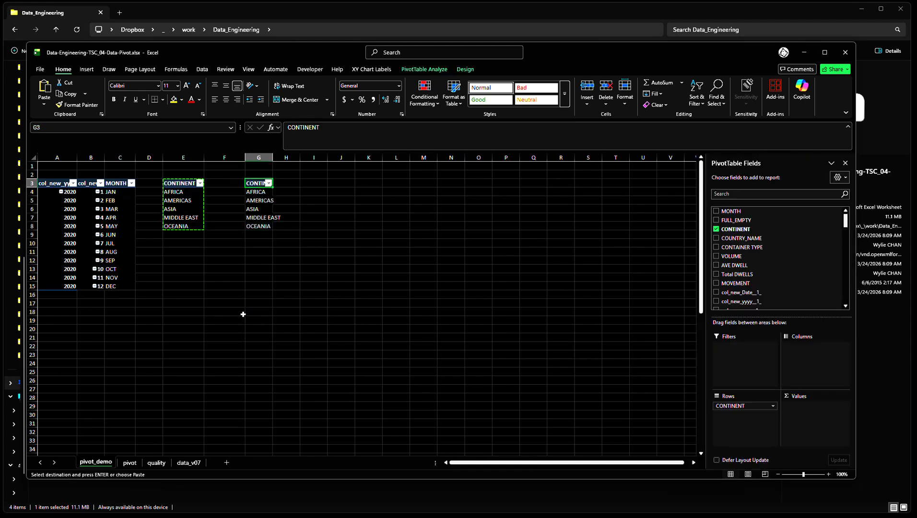
Add COUNTRY_NAME below CONTINENT in the rows of the PivotTable at G3 and review its country list down to the end
click(716, 238)
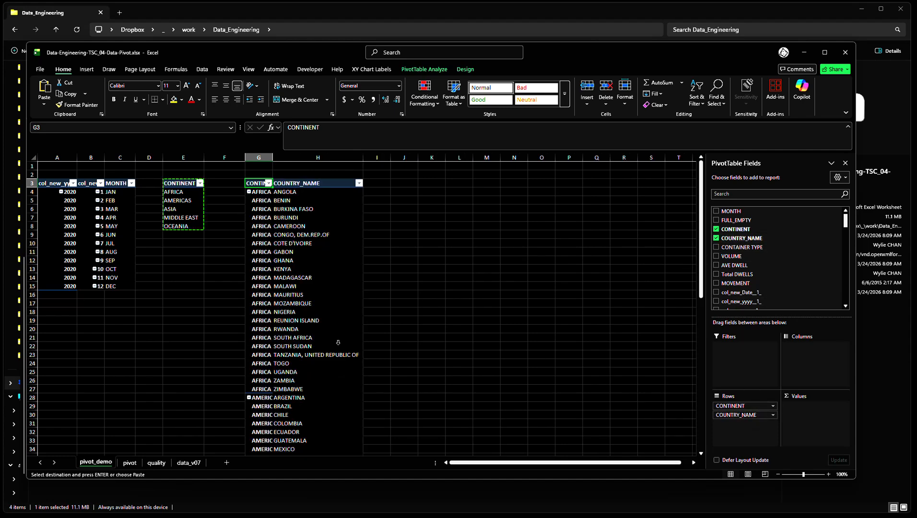
scroll(269, 326, down, 7)
scroll(269, 327, down, 10)
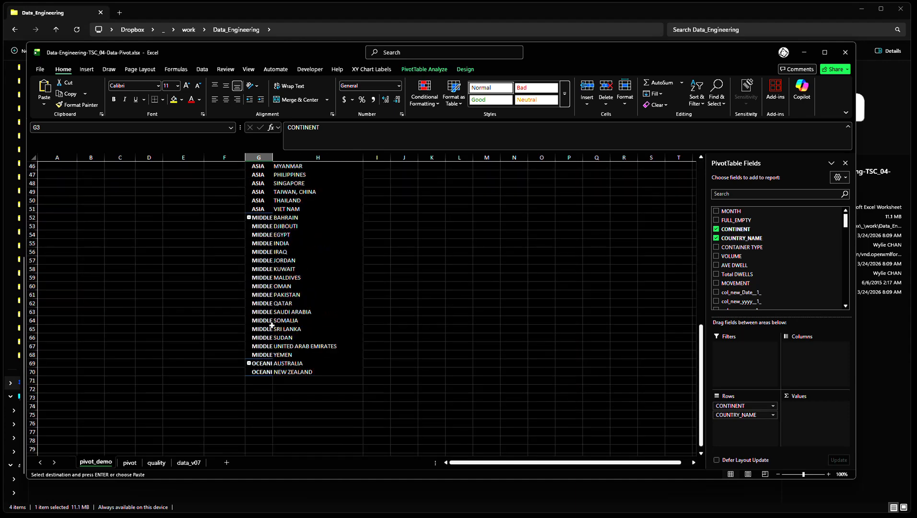
scroll(272, 325, up, 17)
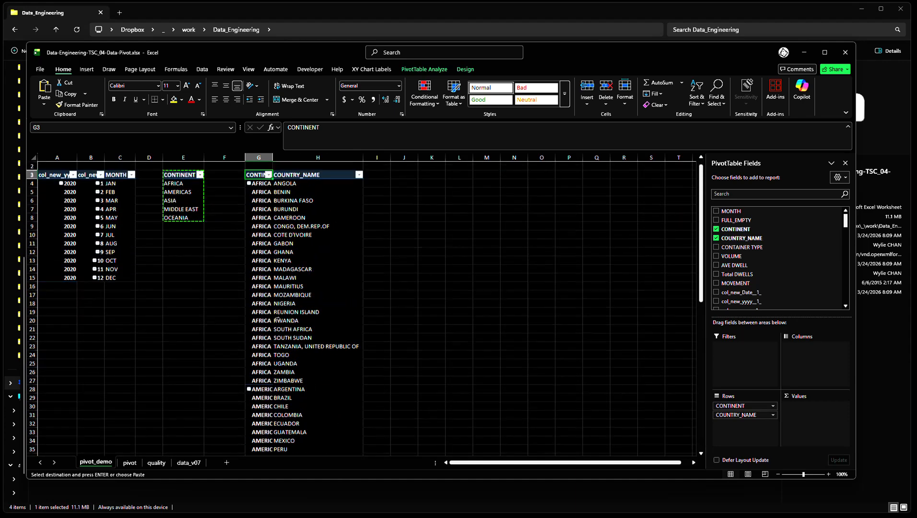
scroll(278, 318, down, 14)
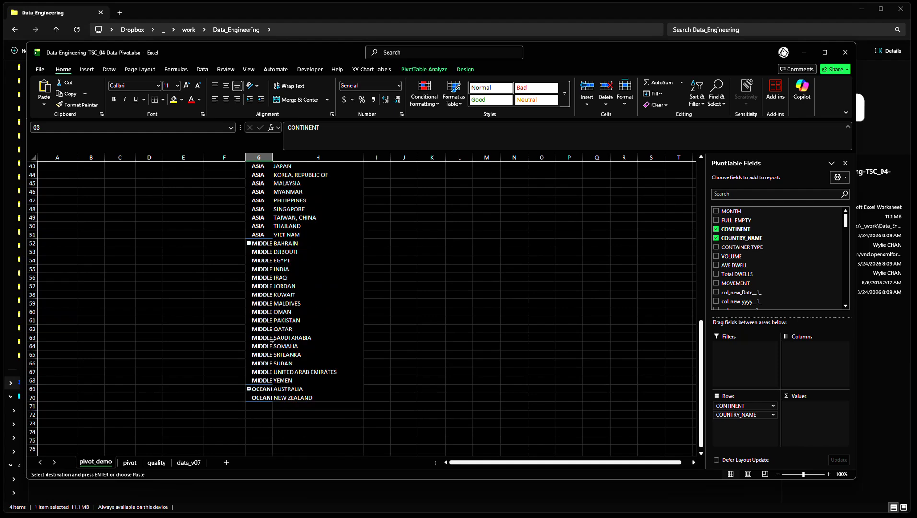
click(294, 390)
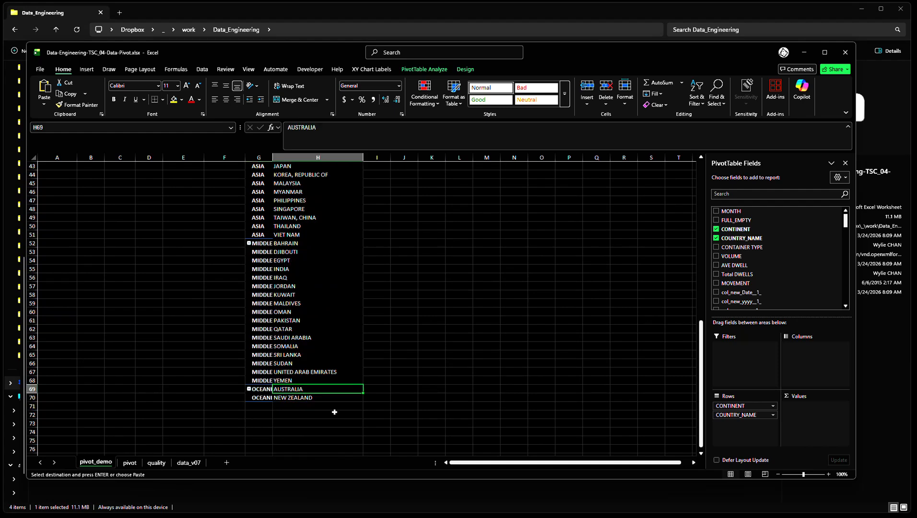
AutoFit the width of all columns on the pivot_demo sheet and cancel the pending copy of the CONTINENT PivotTable
key(Down)
key(ctrl+Up)
key(ctrl+Up)
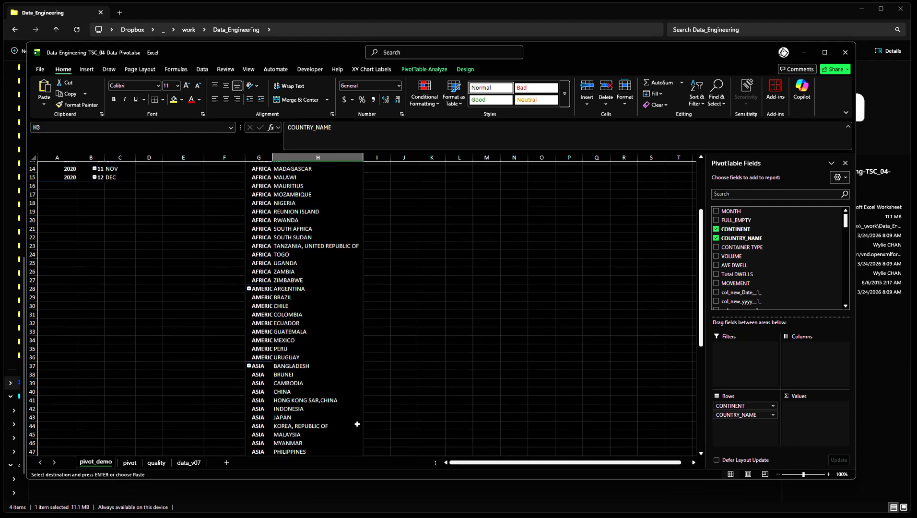
key(Down)
key(Down)
key(Down)
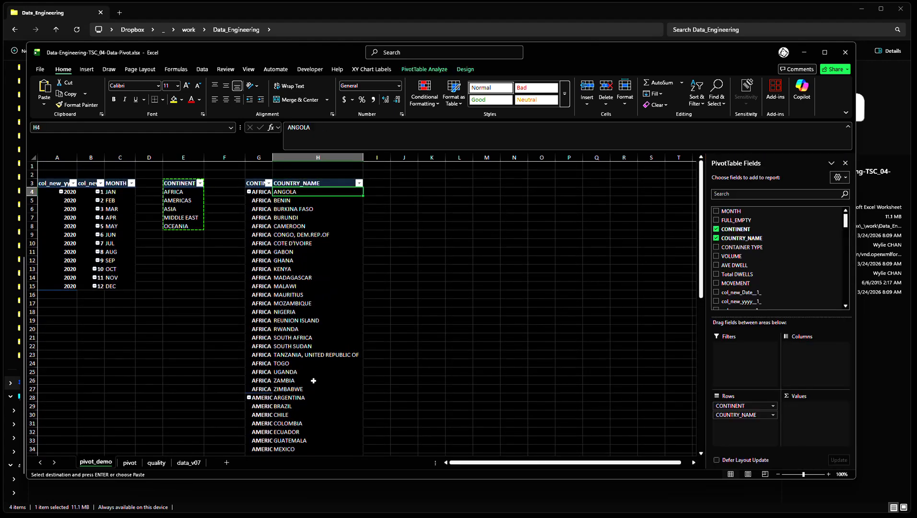
click(33, 157)
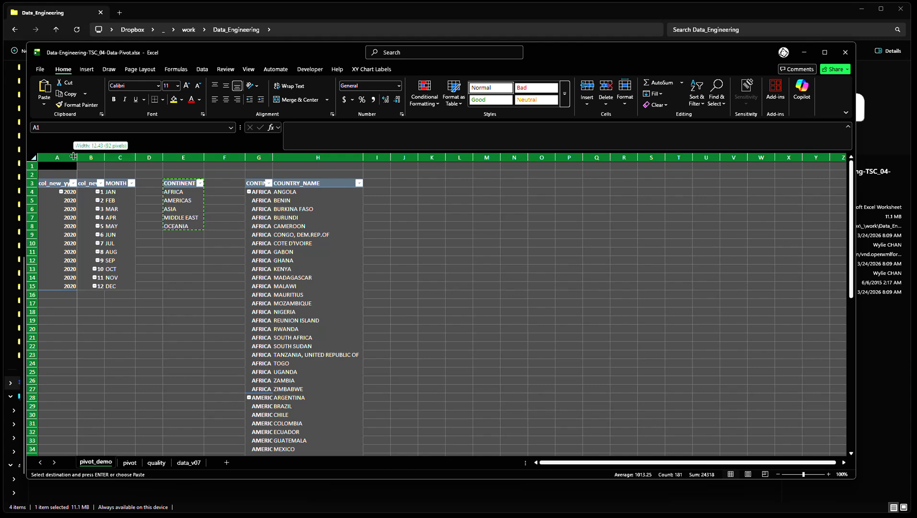
double_click(76, 157)
click(434, 203)
key(Escape)
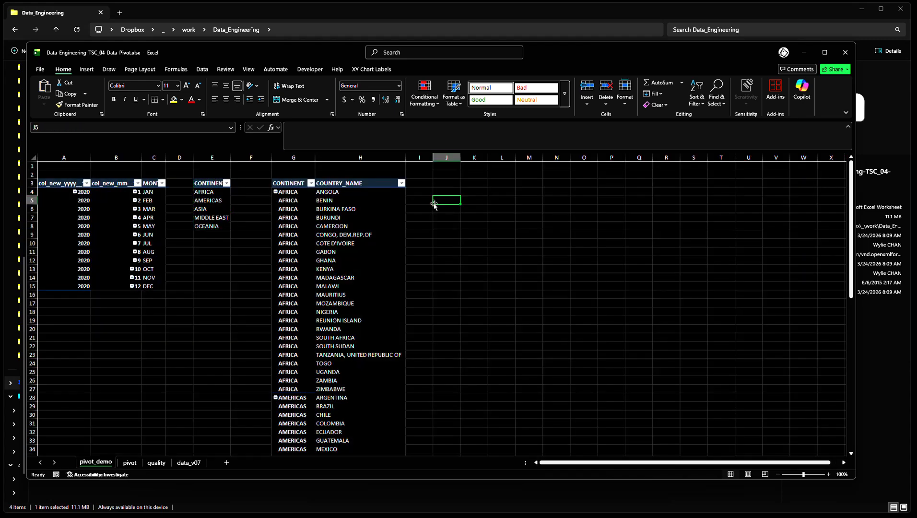
Check the layout on the pivot sheet, copy the CONTINENT PivotTable from E3 on pivot_demo and paste the copy at J3
key(ctrl+Page_Down)
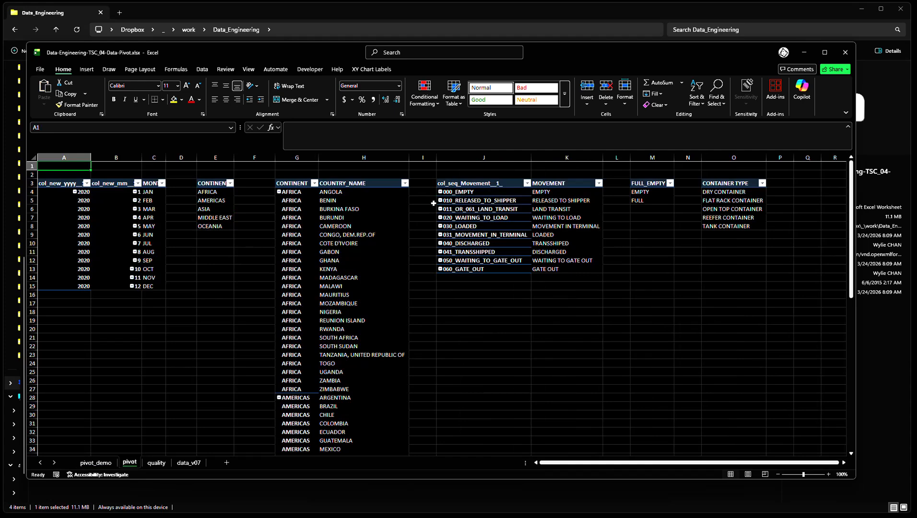
key(ctrl+Page_Up)
key(Up)
key(Up)
key(Right)
key(Left)
key(Left)
key(Left)
key(Left)
key(Left)
key(Left)
key(ctrl+shift+Down)
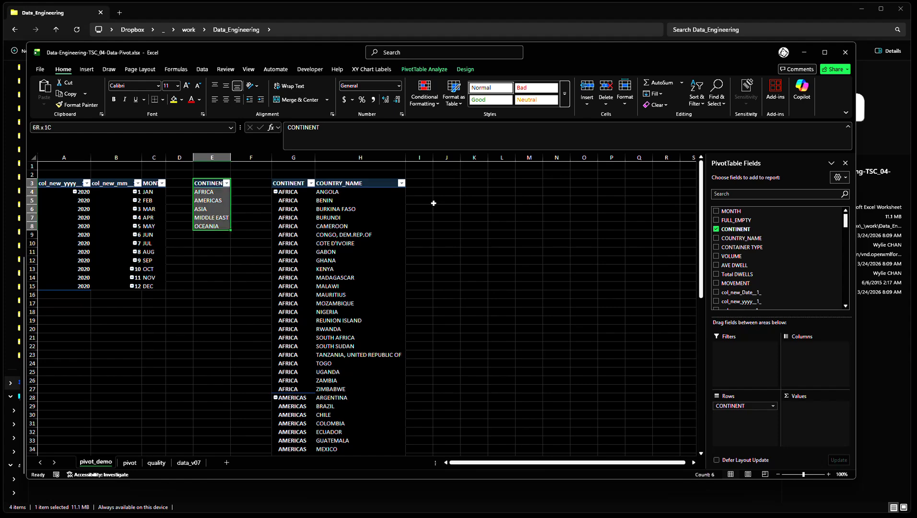
key(ctrl+c)
key(Right)
key(Right)
key(Right)
key(Right)
key(Right)
key(ctrl+v)
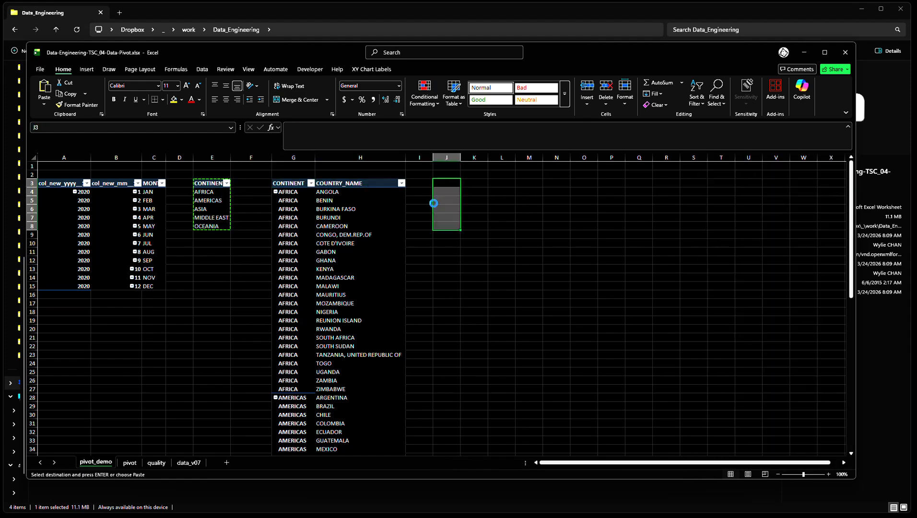
key(Down)
key(Up)
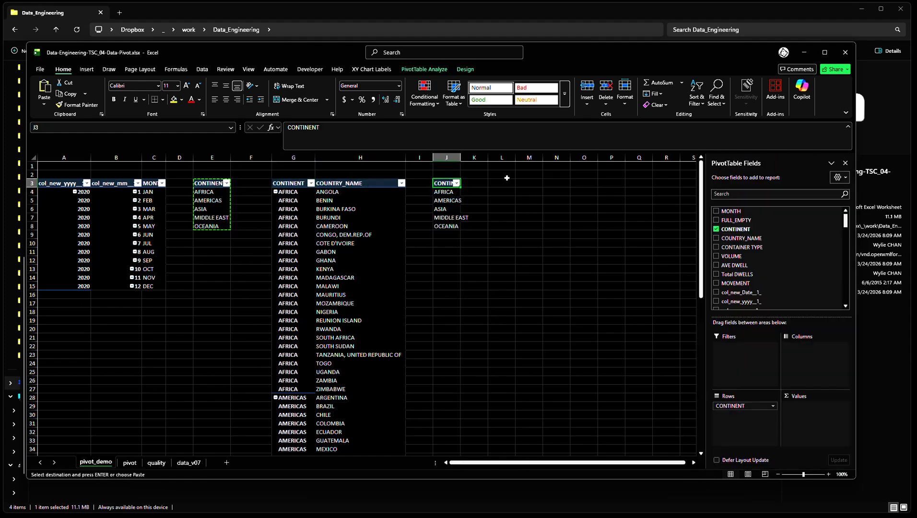
Replace CONTINENT with MOVEMENT in the rows of the PivotTable at J3
click(716, 229)
scroll(747, 291, down, 2)
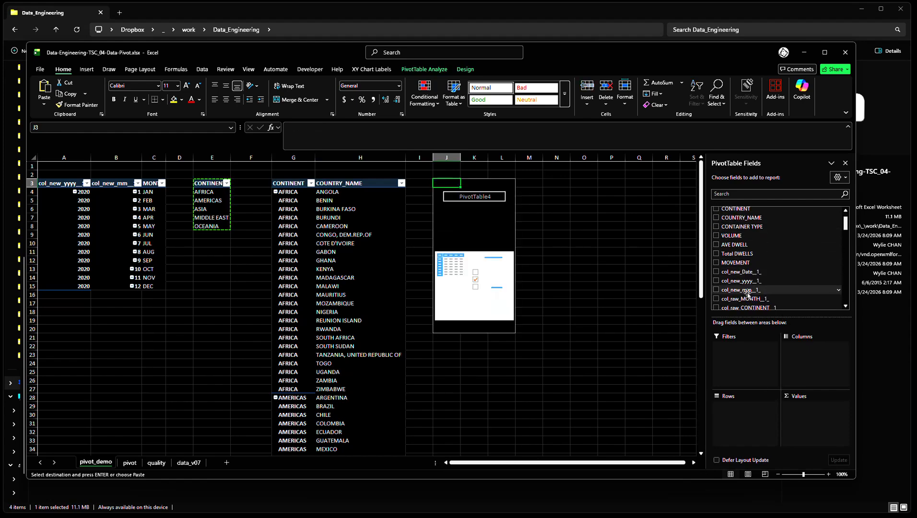
scroll(747, 294, up, 2)
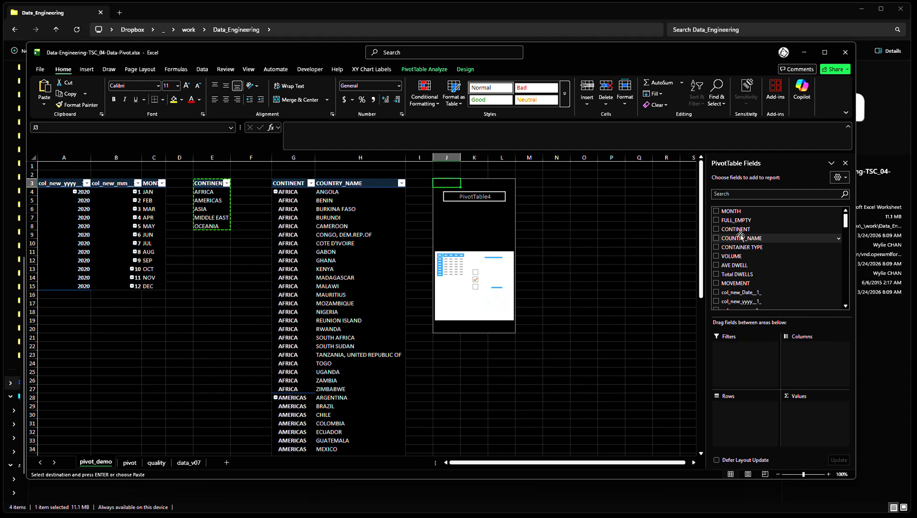
scroll(752, 271, down, 2)
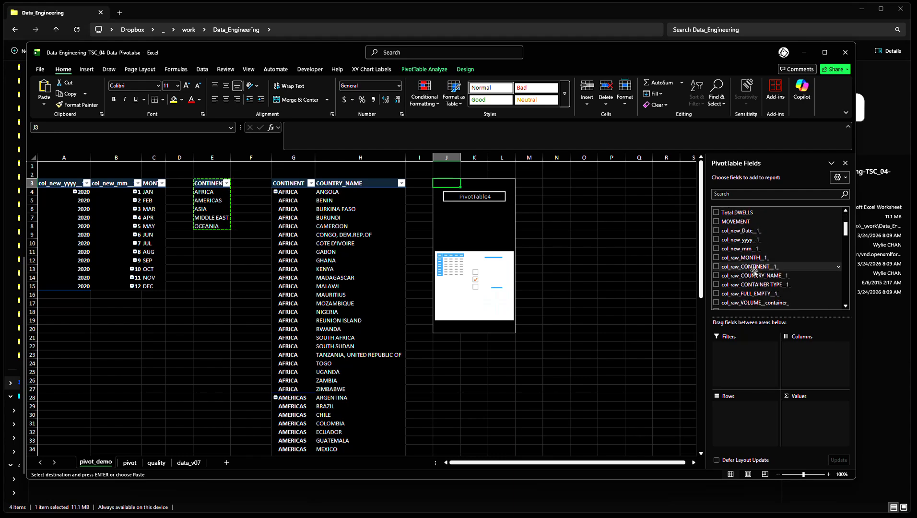
drag(735, 241, 751, 415)
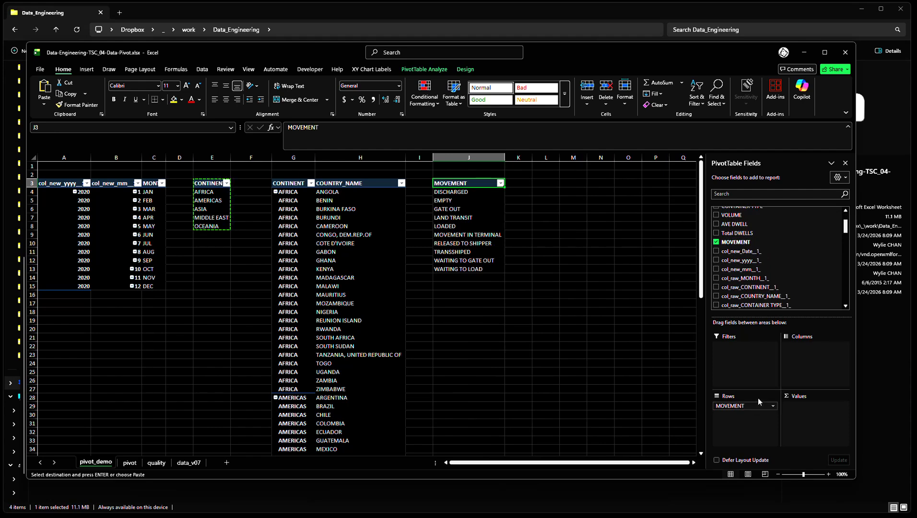
Add col_seq_Movement__1_ above MOVEMENT in the rows of the PivotTable at J3 and compare it with the pivot sheet
scroll(765, 280, down, 2)
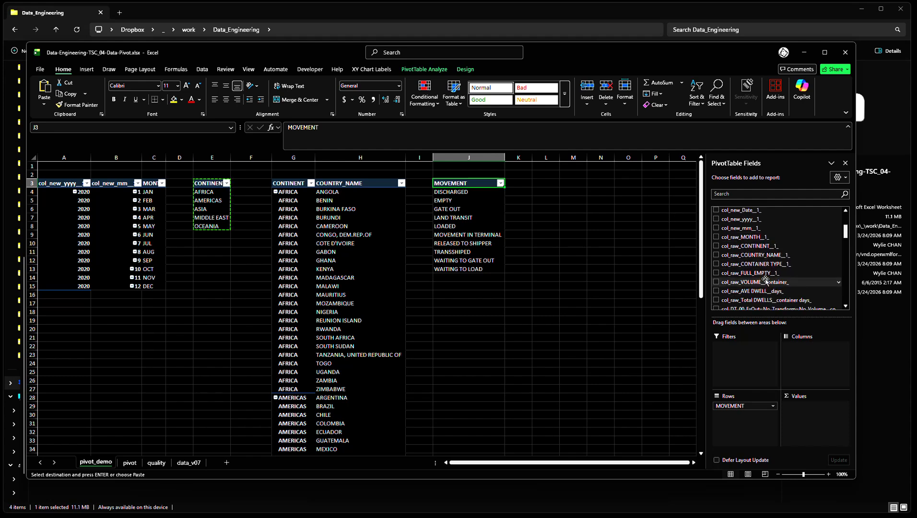
scroll(767, 281, down, 1)
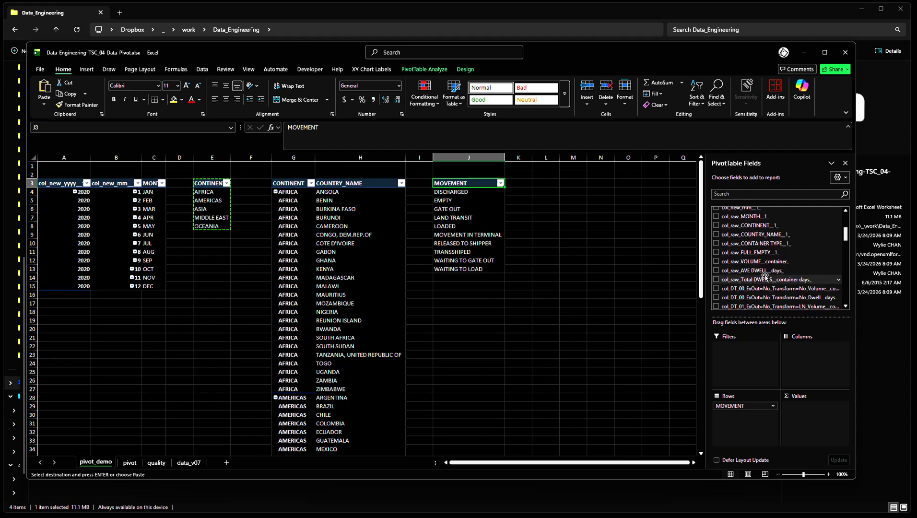
scroll(774, 264, up, 1)
scroll(769, 271, up, 4)
scroll(764, 270, down, 10)
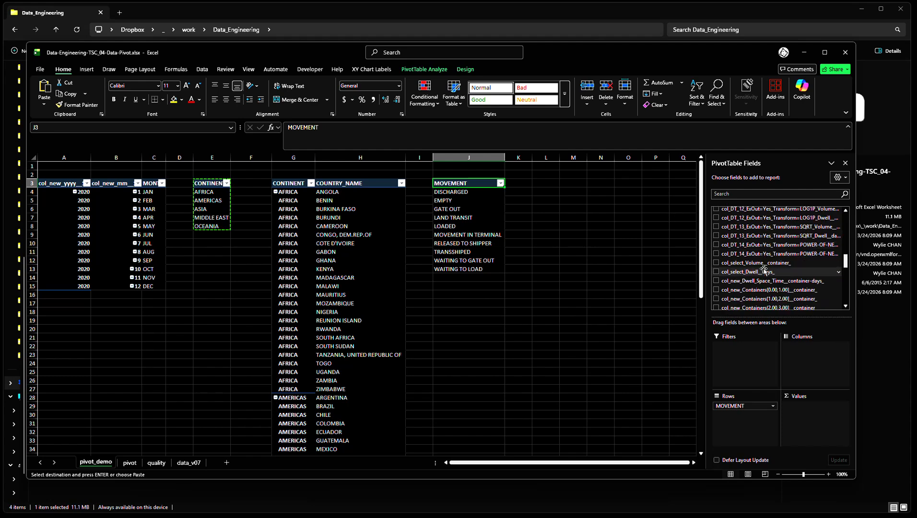
scroll(764, 271, down, 5)
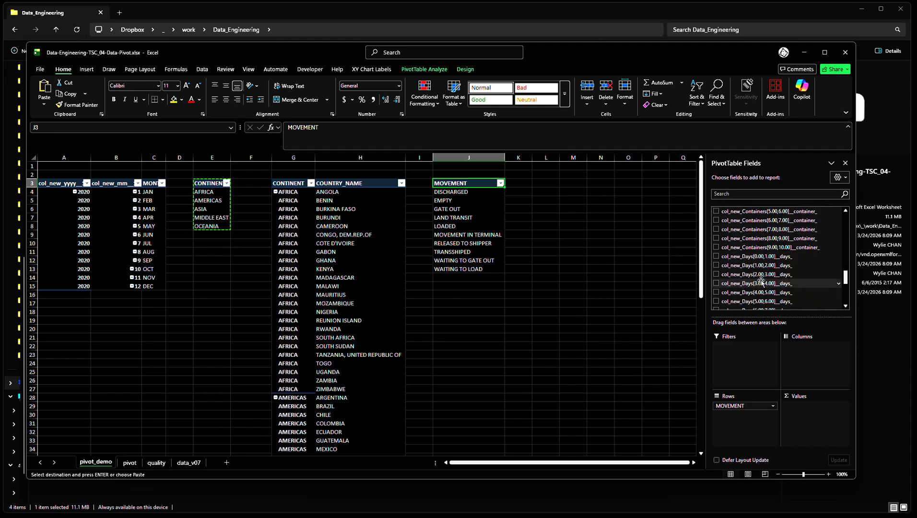
scroll(760, 282, down, 3)
scroll(761, 282, down, 2)
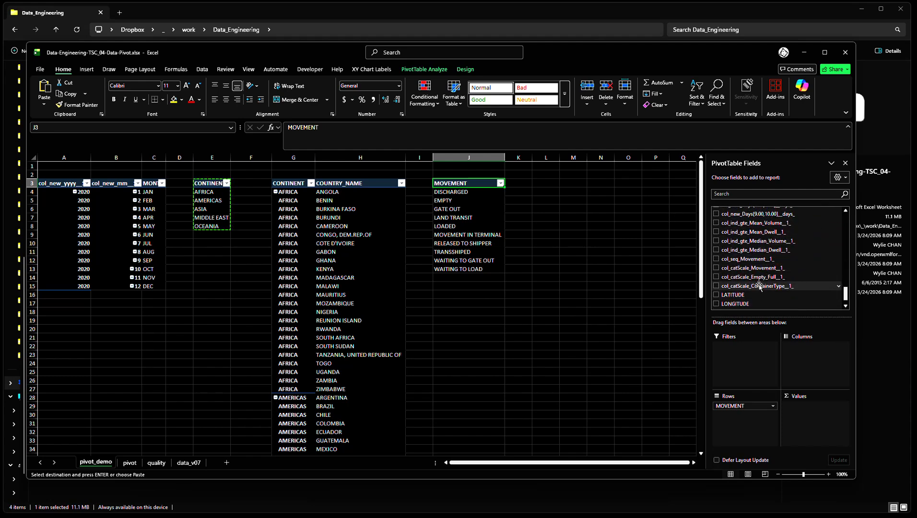
drag(761, 259, 763, 405)
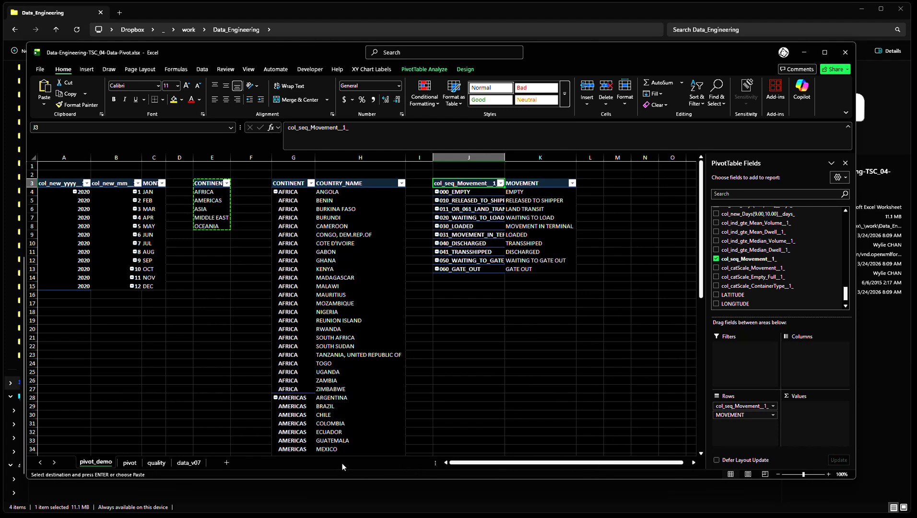
click(130, 462)
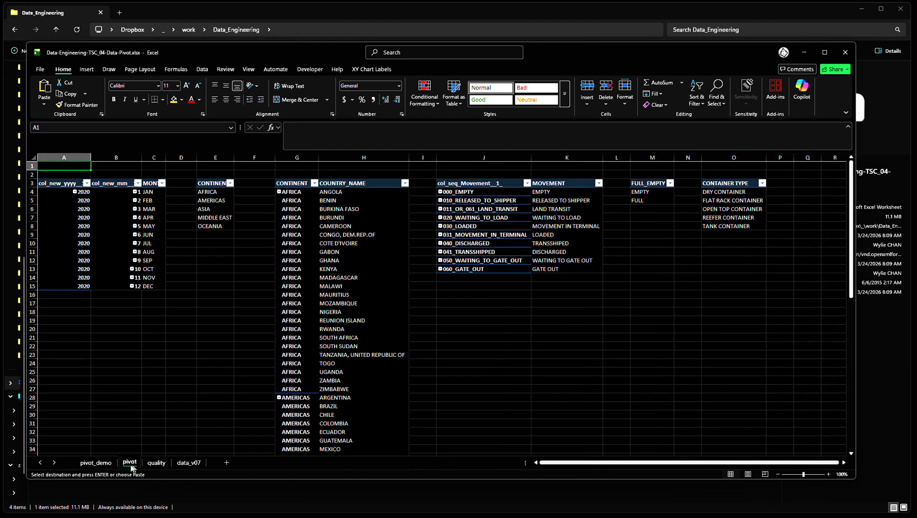
click(96, 463)
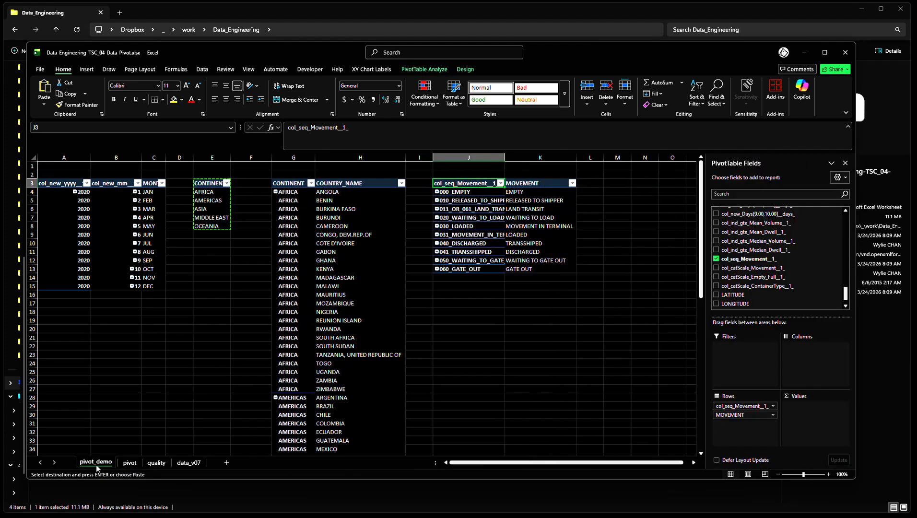
click(130, 464)
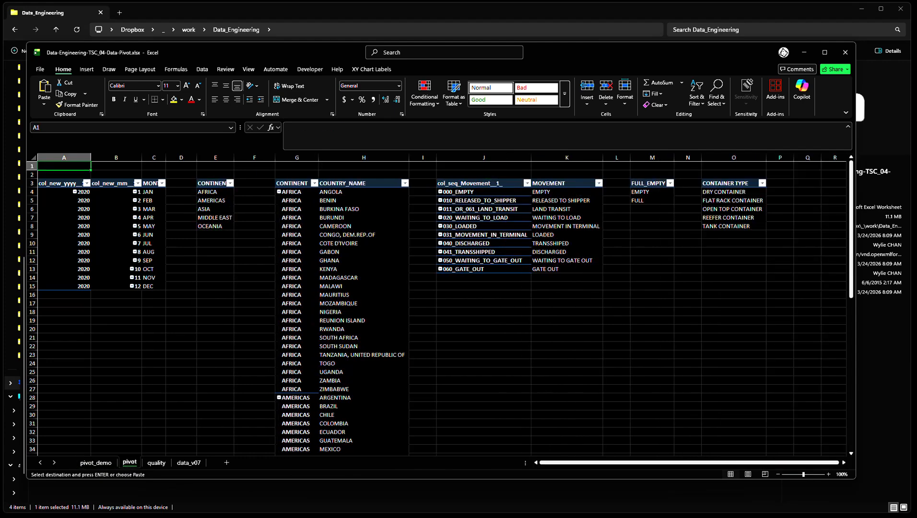
click(96, 463)
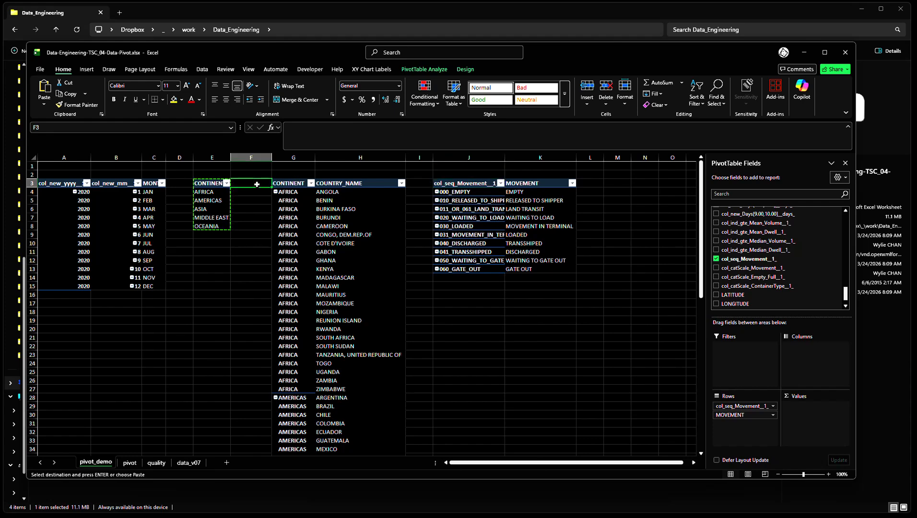
Copy the CONTINENT PivotTable at E3 again and paste the copy at M3, leaving column L empty
key(Escape)
key(Left)
key(ctrl+shift+Down)
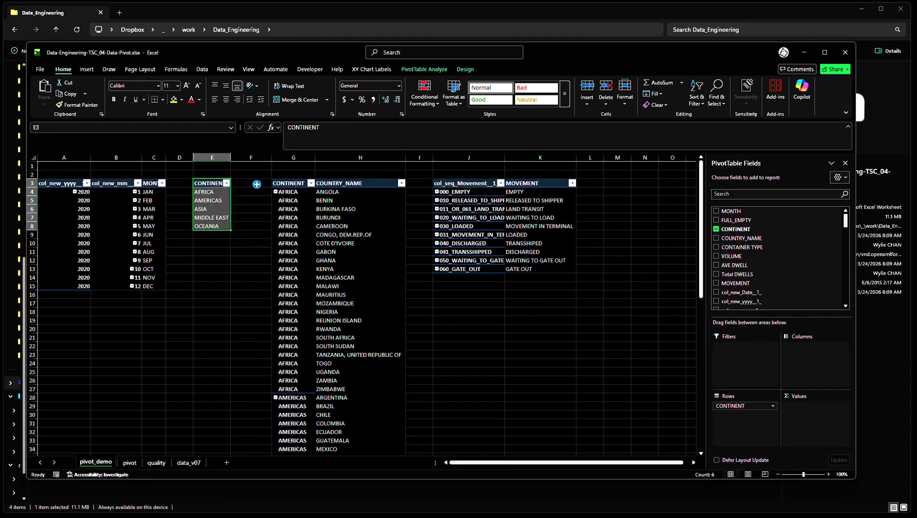
key(ctrl+c)
key(Right)
key(Right)
key(Right)
key(Right)
key(Right)
key(Right)
key(Right)
key(Right)
key(ctrl+v)
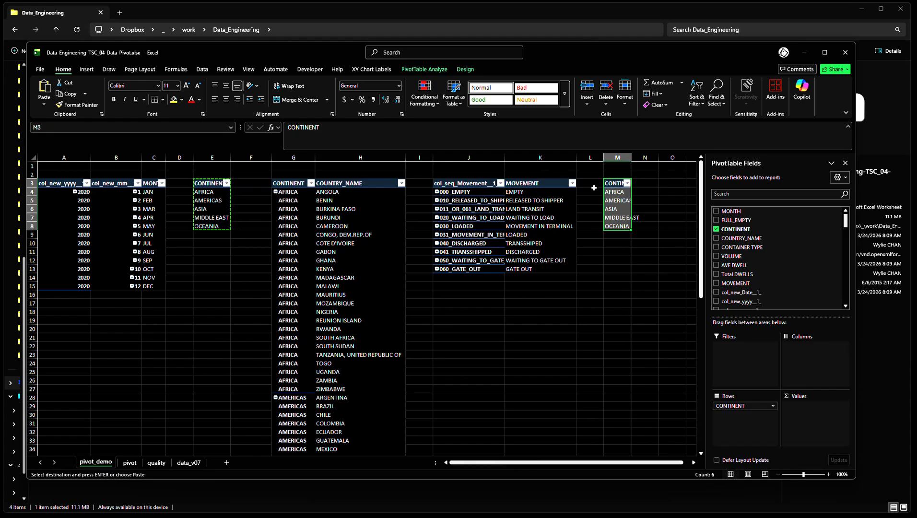
Replace CONTINENT with FULL_EMPTY in the rows of the PivotTable at M3 and compare the layout with the pivot sheet
click(716, 229)
click(654, 226)
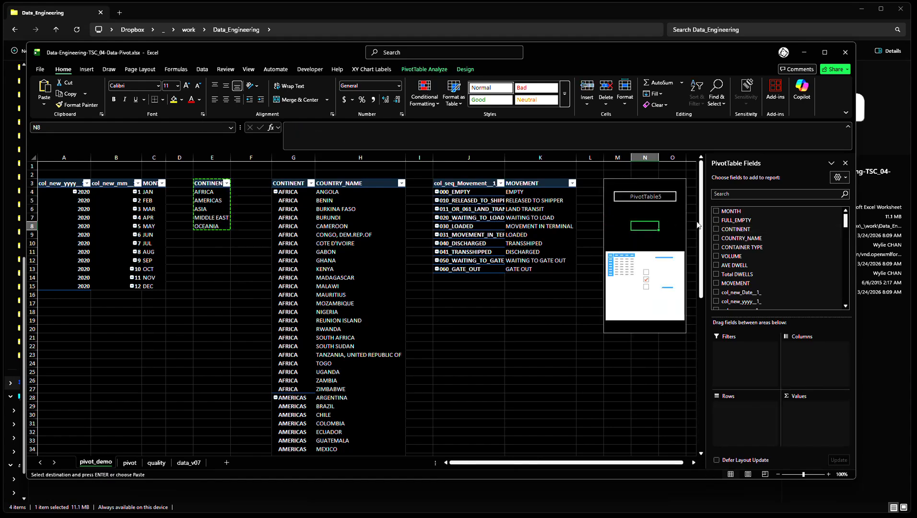
click(716, 220)
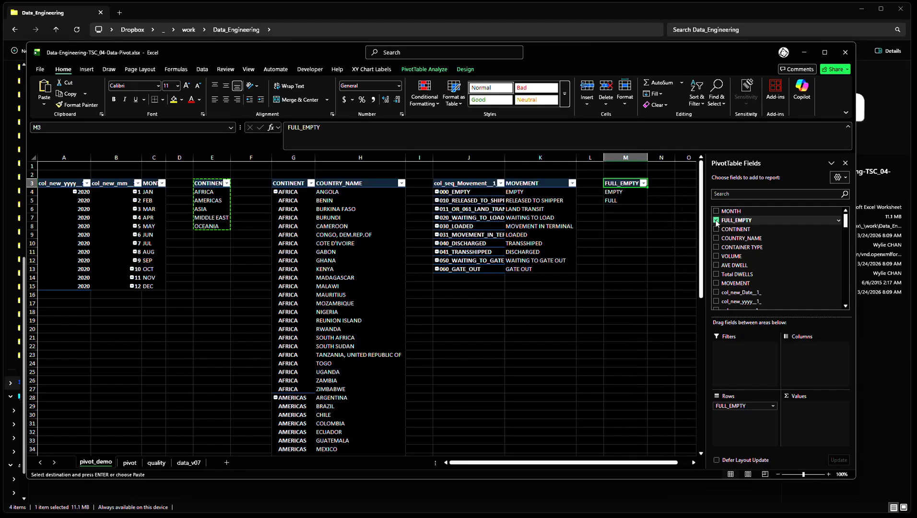
click(636, 235)
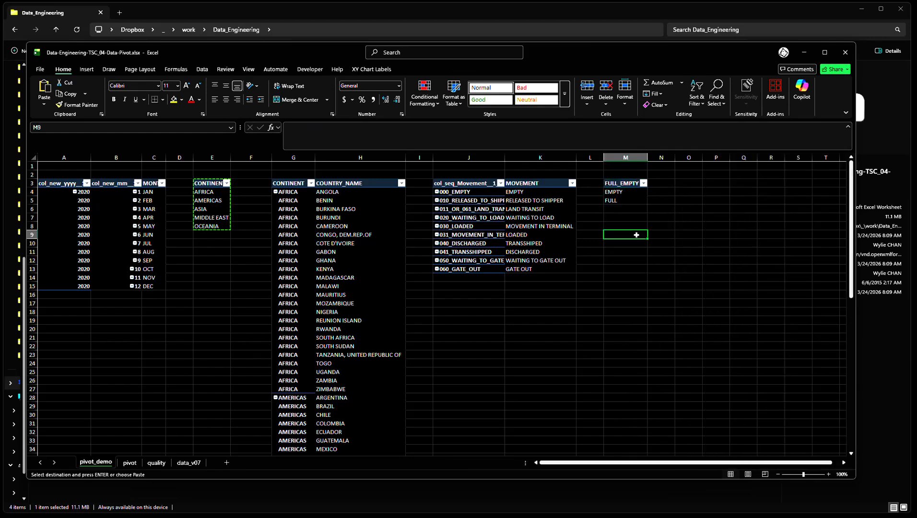
key(Right)
key(Right)
key(Right)
key(Left)
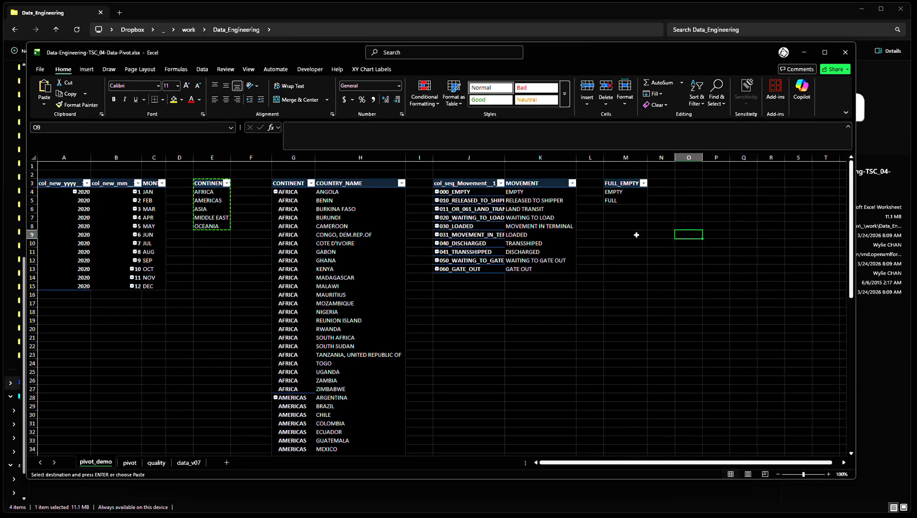
key(ctrl+Page_Down)
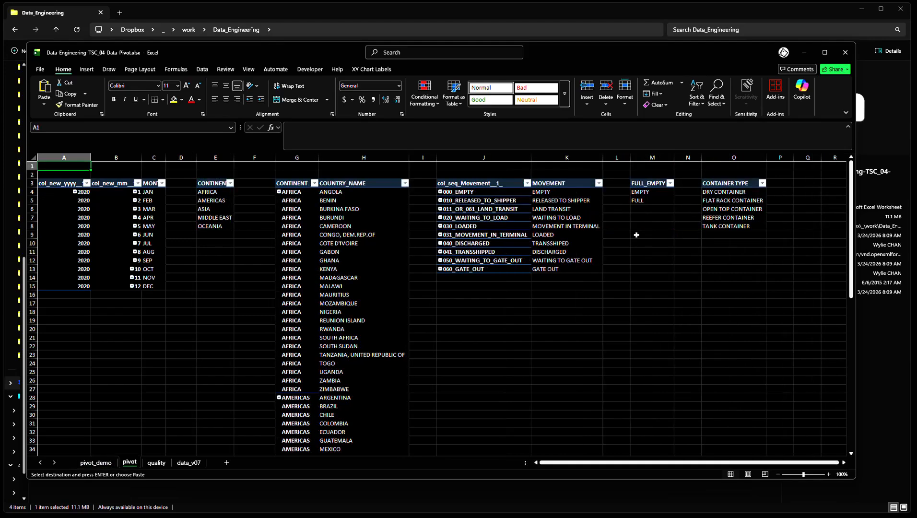
Copy the FULL_EMPTY PivotTable on pivot_demo and paste the copy at O3, leaving column N empty between them
key(ctrl+Page_Up)
key(Left)
key(Left)
key(Up)
key(Up)
key(Up)
key(Up)
key(Up)
key(Up)
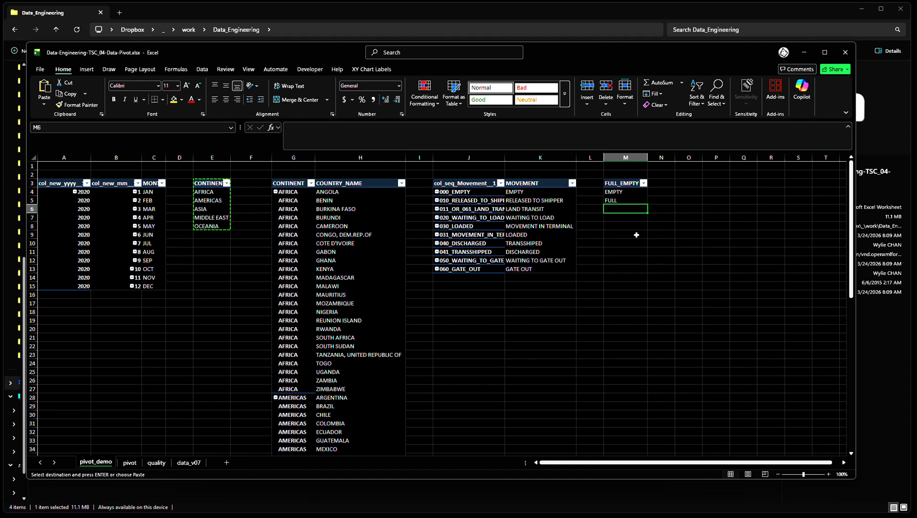
key(shift+Down)
key(shift+Down)
key(ctrl+c)
key(Right)
key(Right)
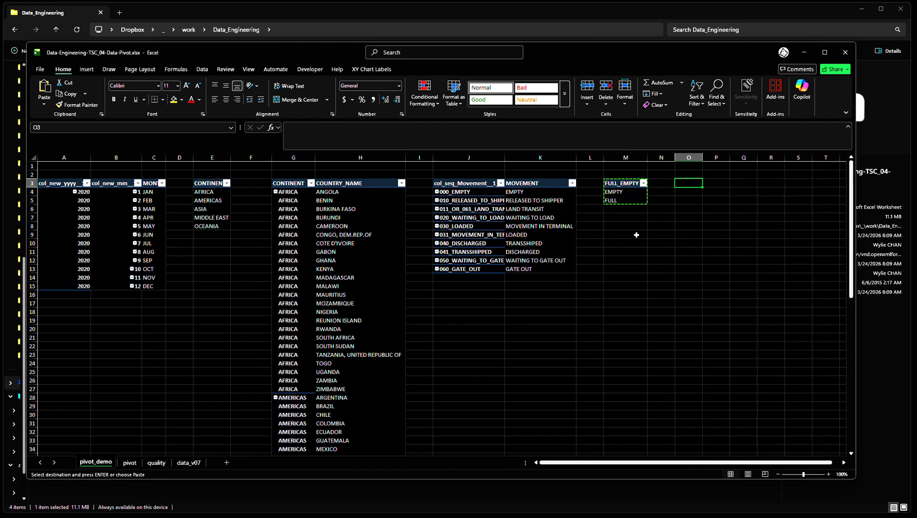
key(ctrl+v)
key(Down)
key(Up)
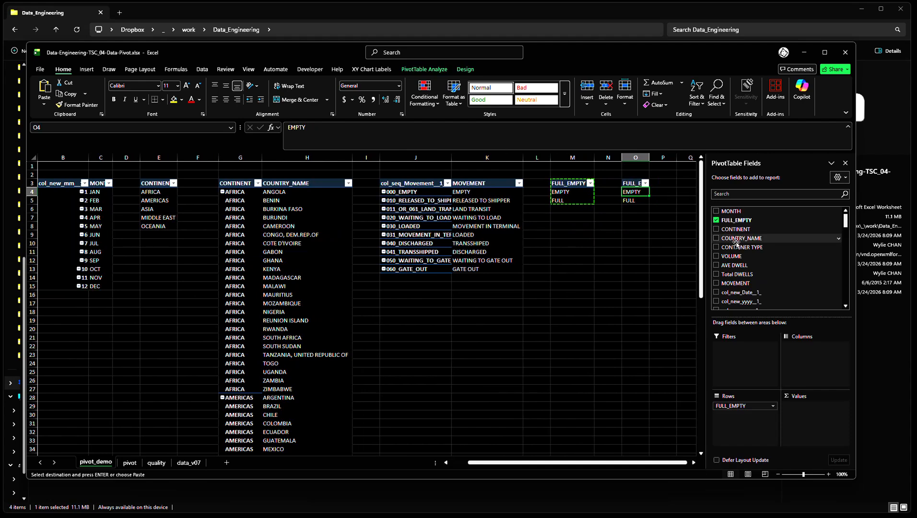
Replace FULL_EMPTY with CONTAINER TYPE in the rows of the PivotTable at O3 and return to cell A1
click(717, 220)
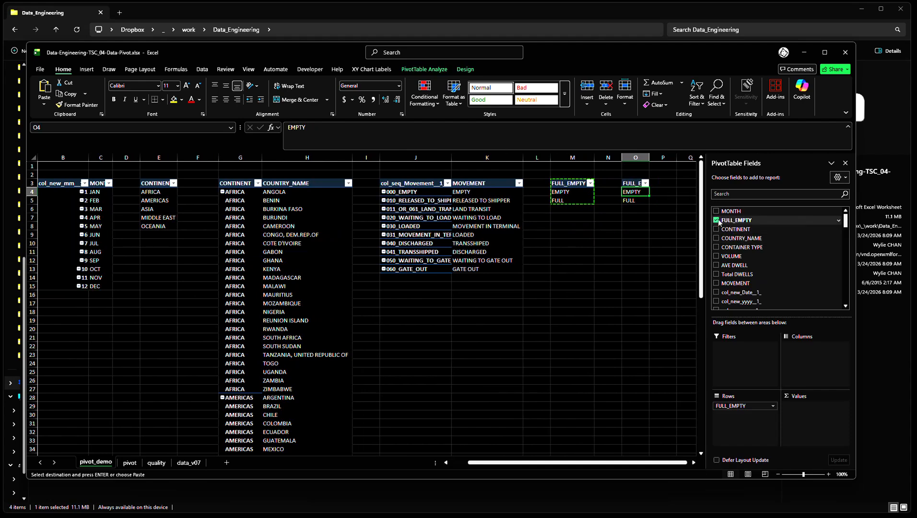
click(716, 247)
click(607, 252)
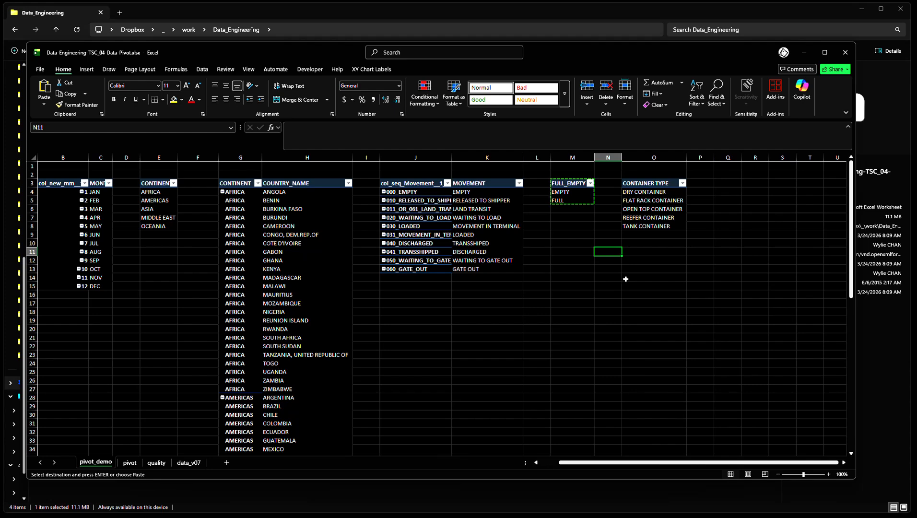
key(ctrl+Home)
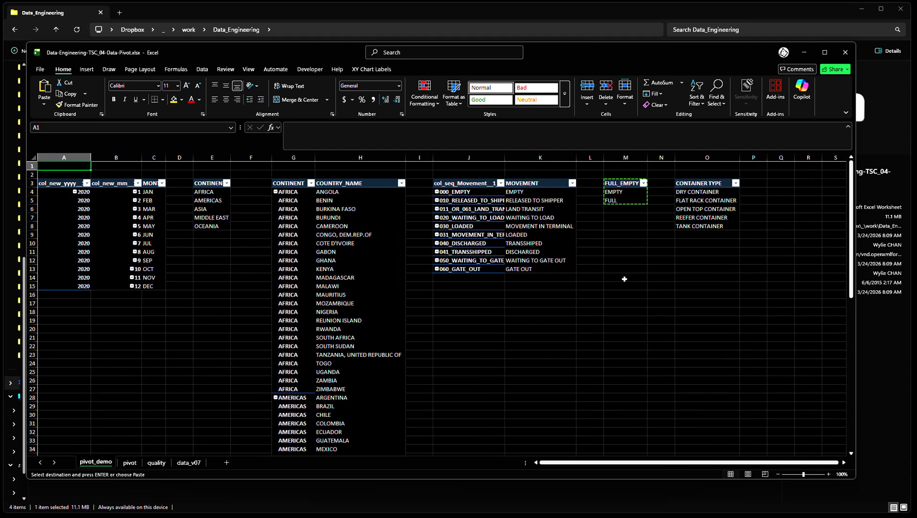
Autofit all column widths on the pivot_demo sheet so every PivotTable's headers and items fit, and clear the whole-sheet selection
scroll(623, 279, down, 1)
scroll(623, 279, down, 3)
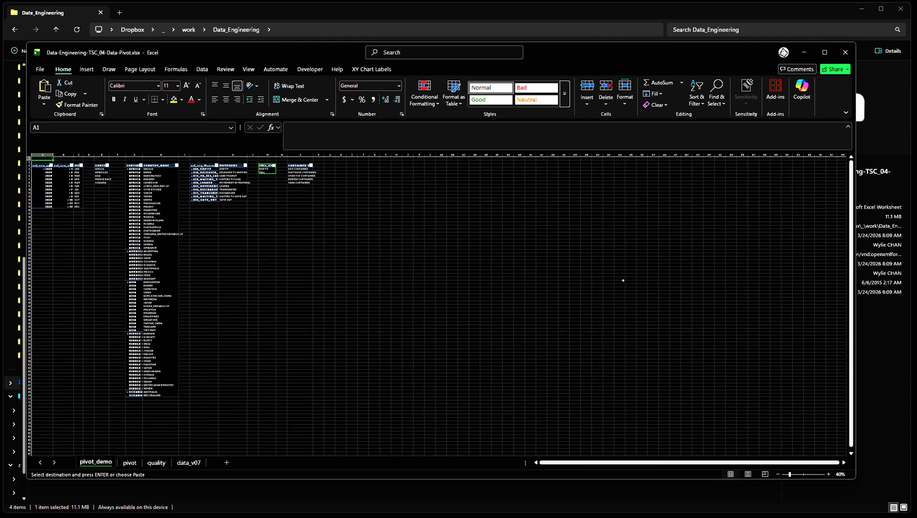
click(370, 259)
key(ctrl+a)
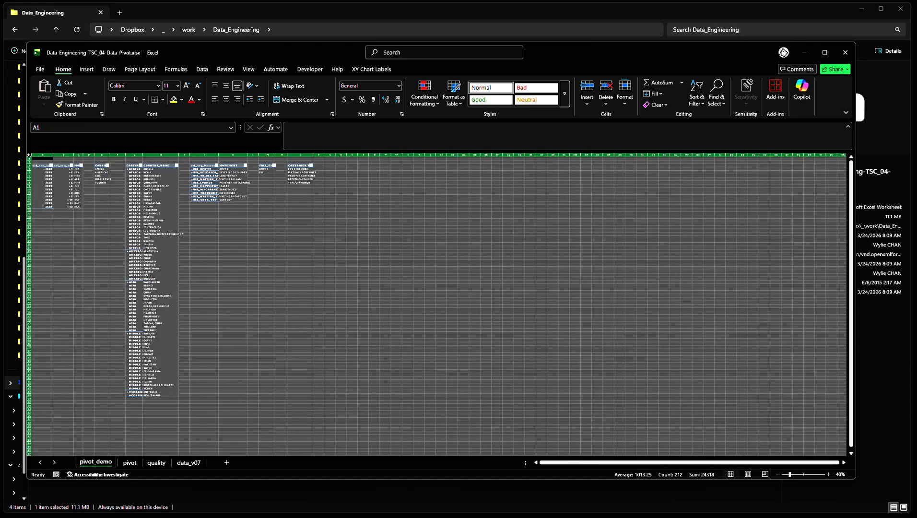
double_click(53, 154)
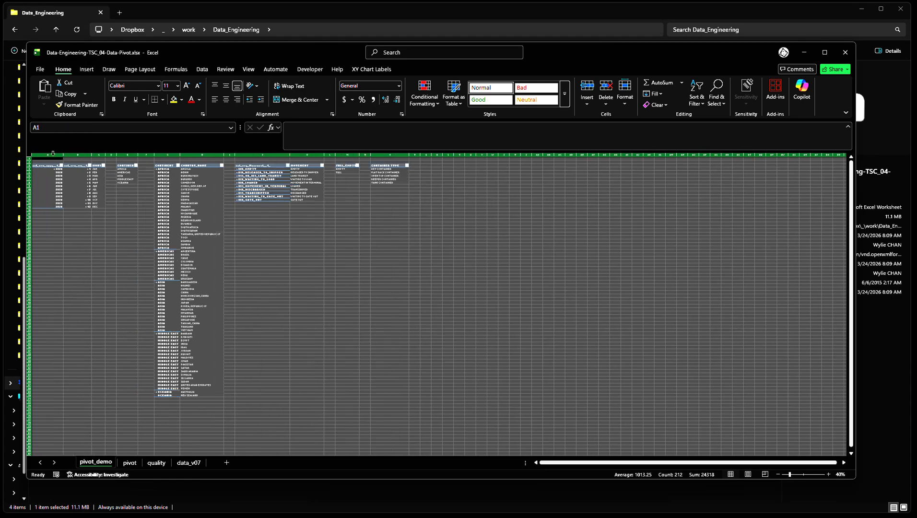
click(325, 268)
ctrl+scroll(325, 268, up, 3)
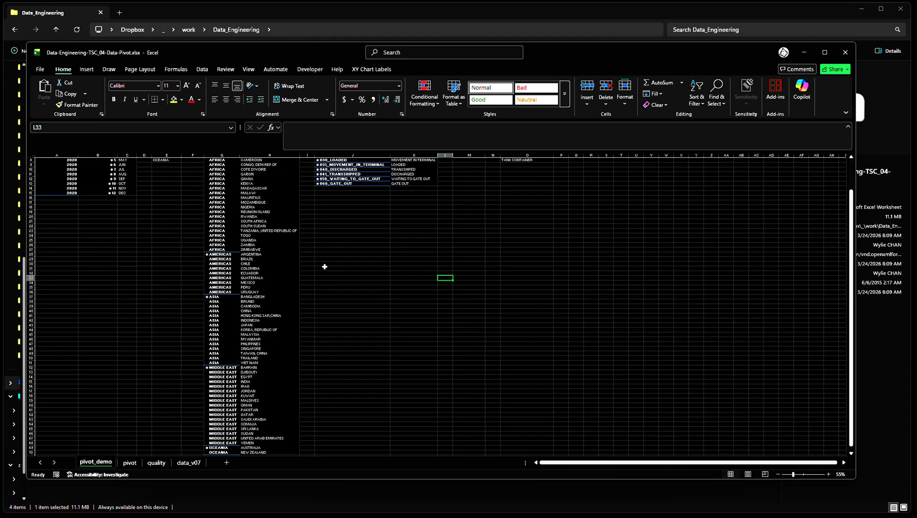
click(509, 259)
key(ctrl+Home)
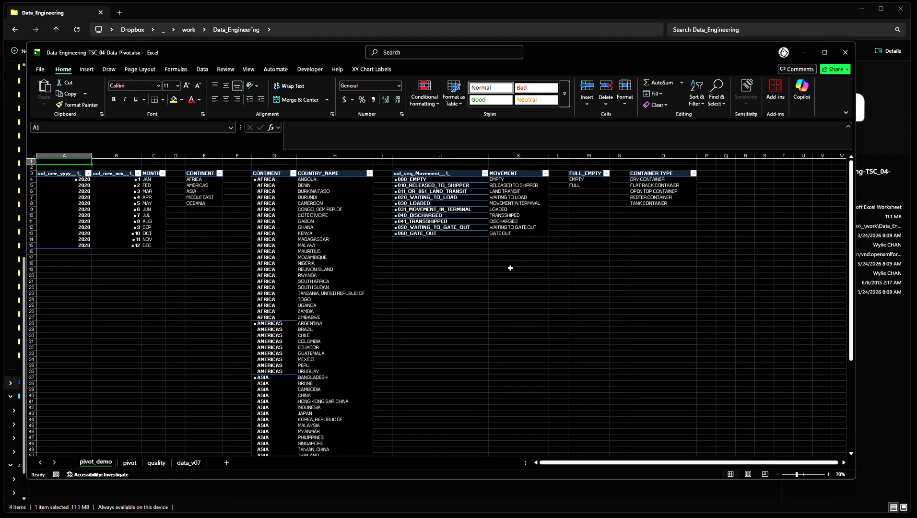
click(496, 277)
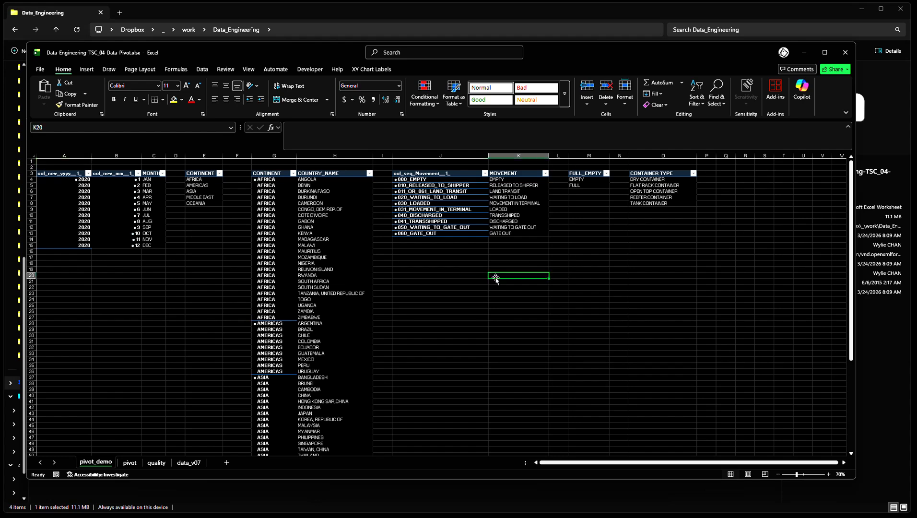